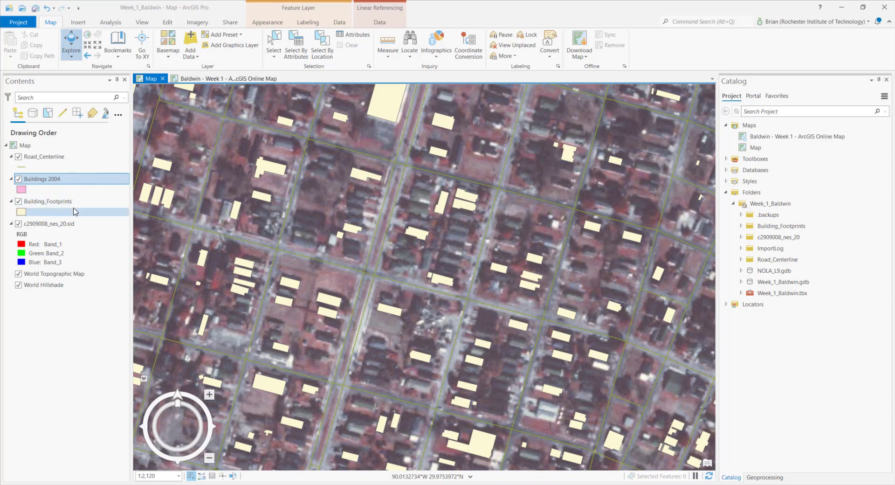
left_click(54, 205)
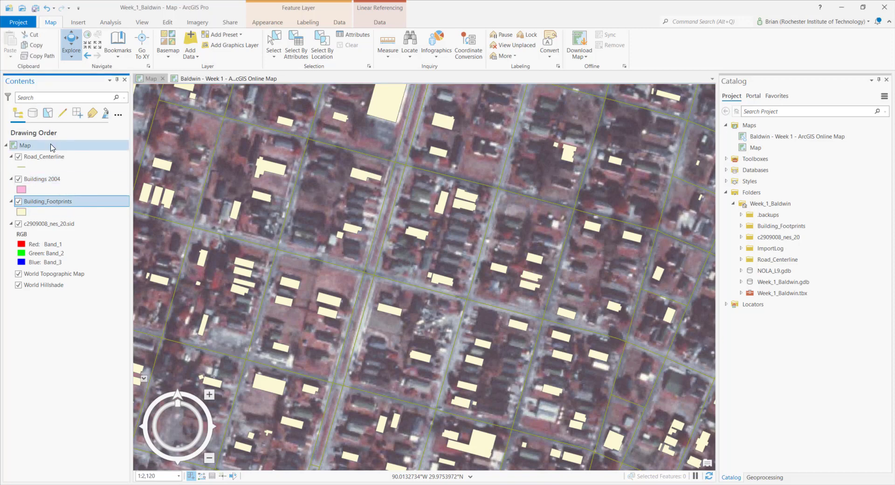
left_click(49, 158)
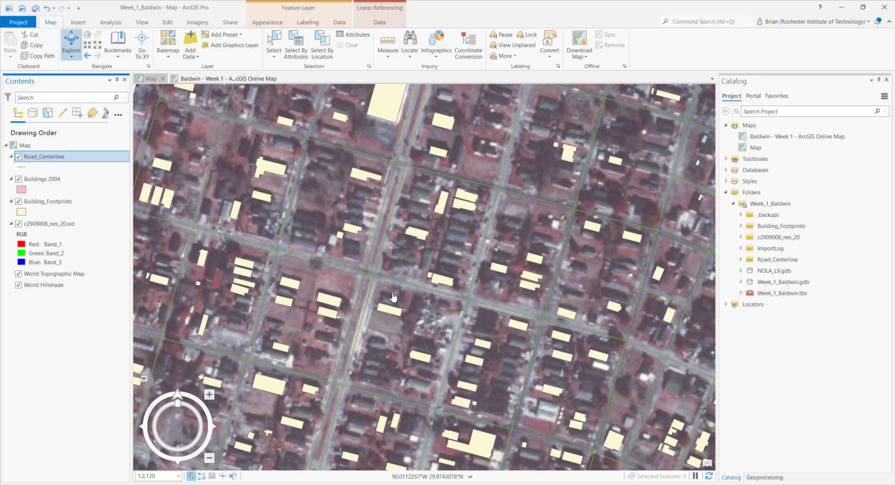
Create a polygon feature class named Study_Area, alias Study Area, in the NOLA_L9.gdb geodatabase, with Z values disabled.
left_click(741, 271)
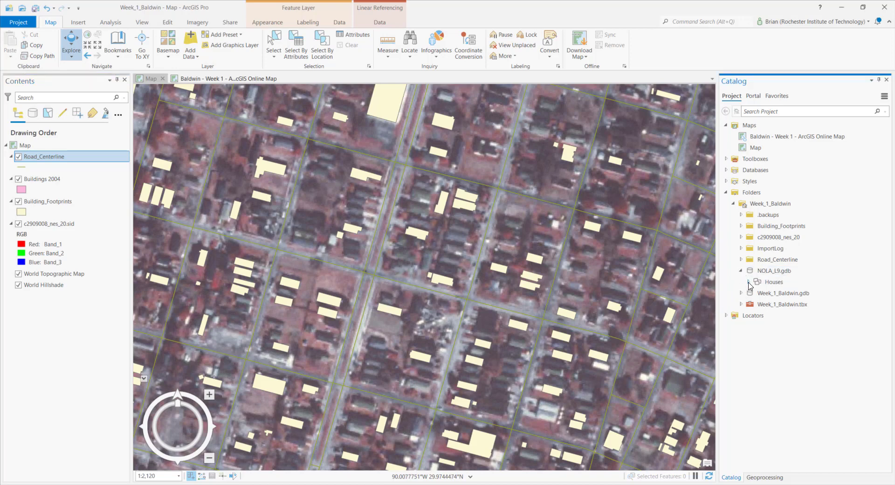
left_click(770, 272)
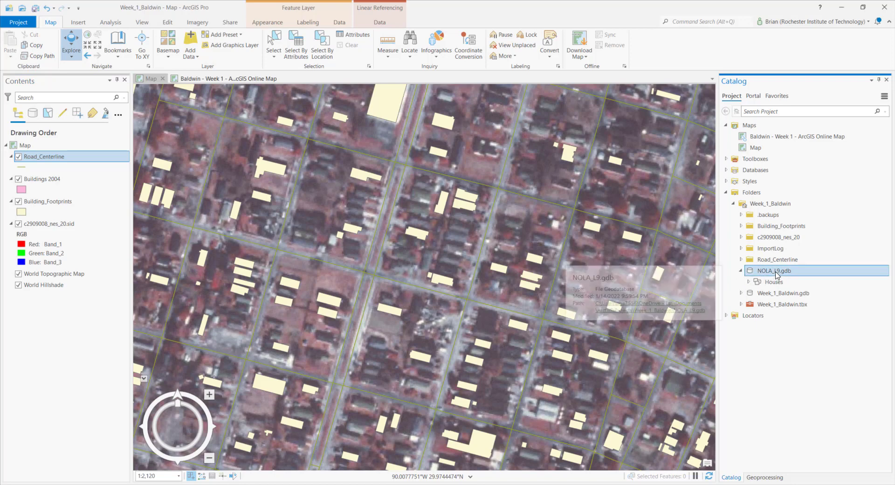
right_click(767, 271)
mouse_move(807, 280)
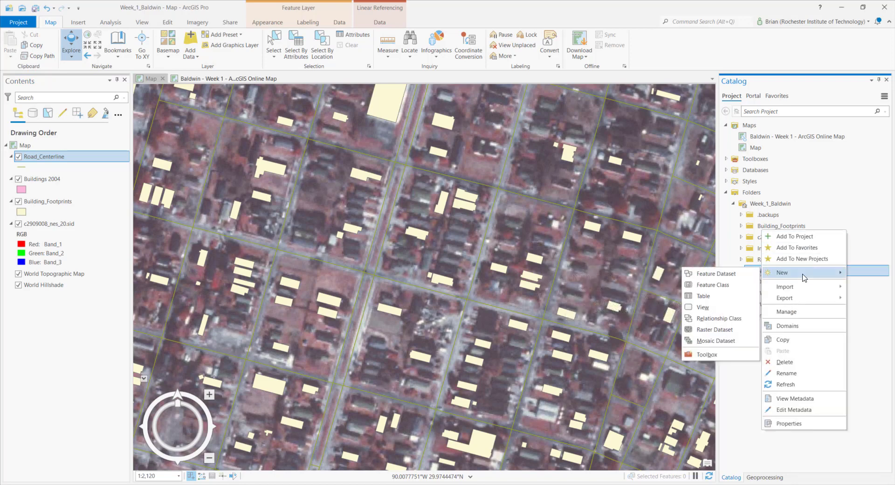
left_click(738, 289)
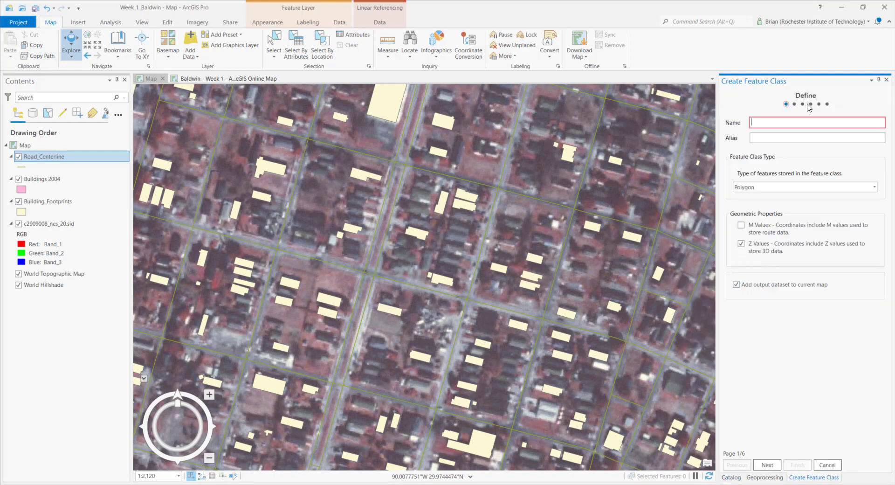
type("Study_Area")
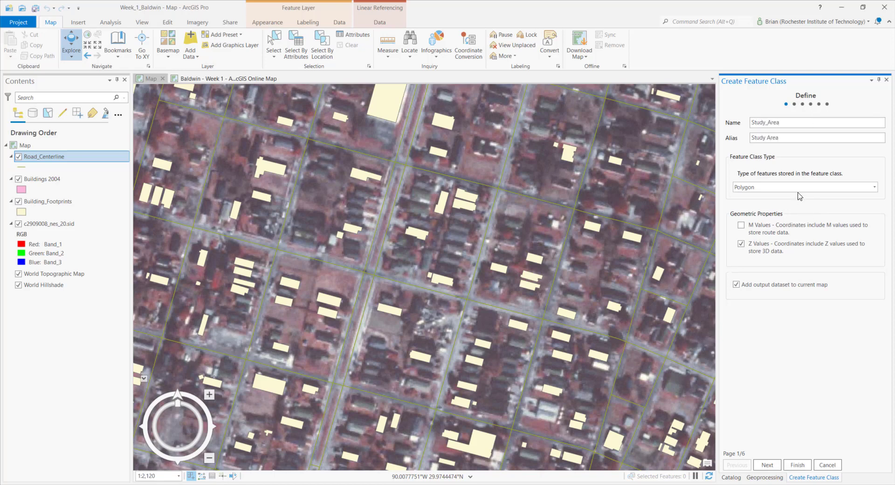
left_click(742, 244)
left_click(797, 464)
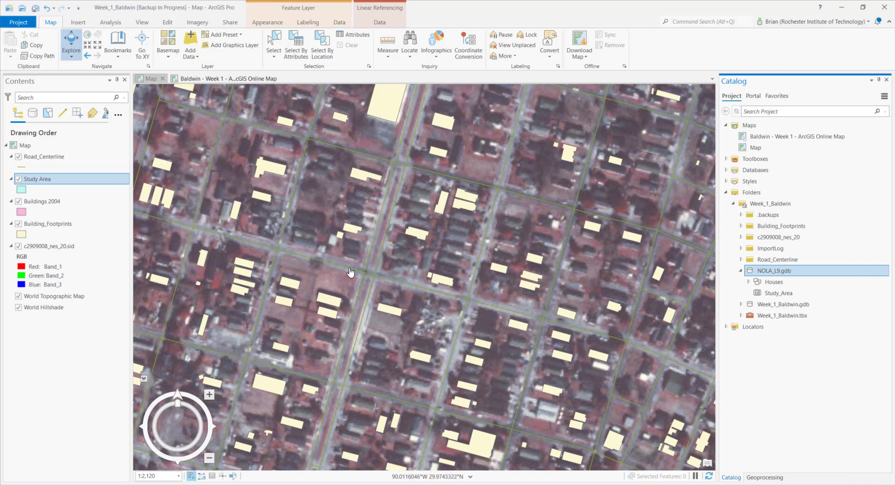
Hide the World Hillshade and World Topographic Map basemap layers so only the imagery lies beneath the vector layers.
scroll(372, 272, "down", 3)
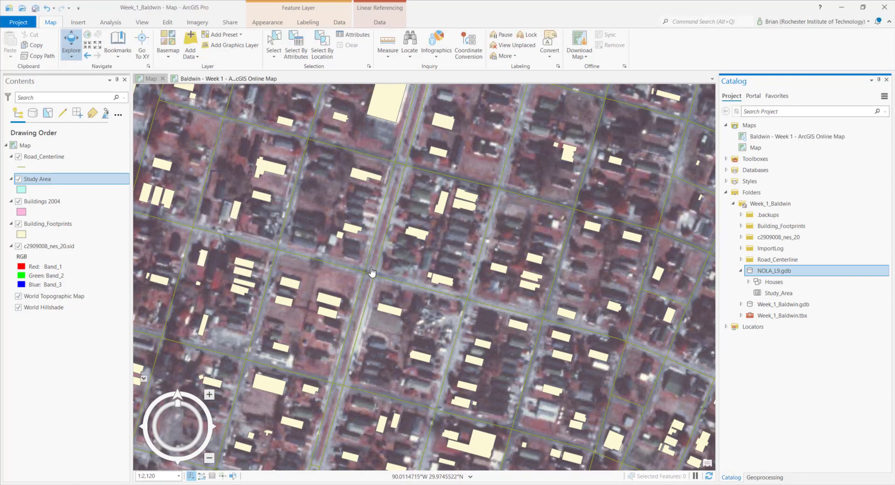
scroll(371, 272, "down", 5)
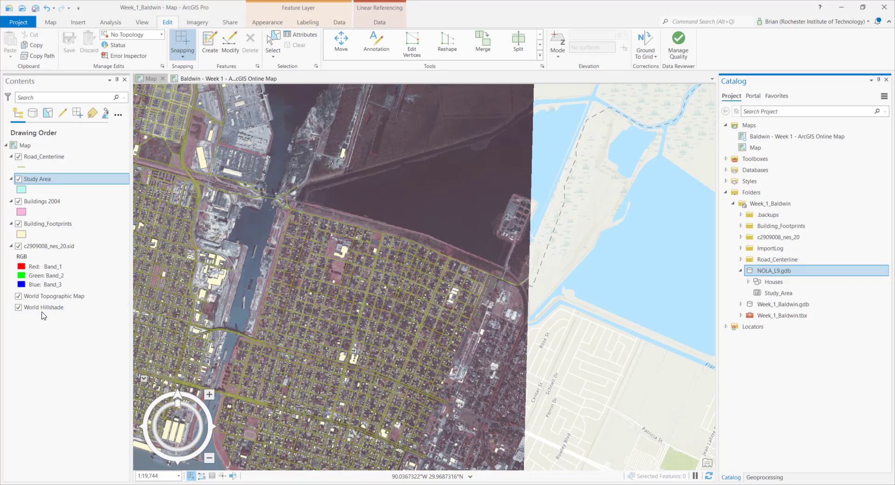
left_click(19, 310)
left_click(18, 307)
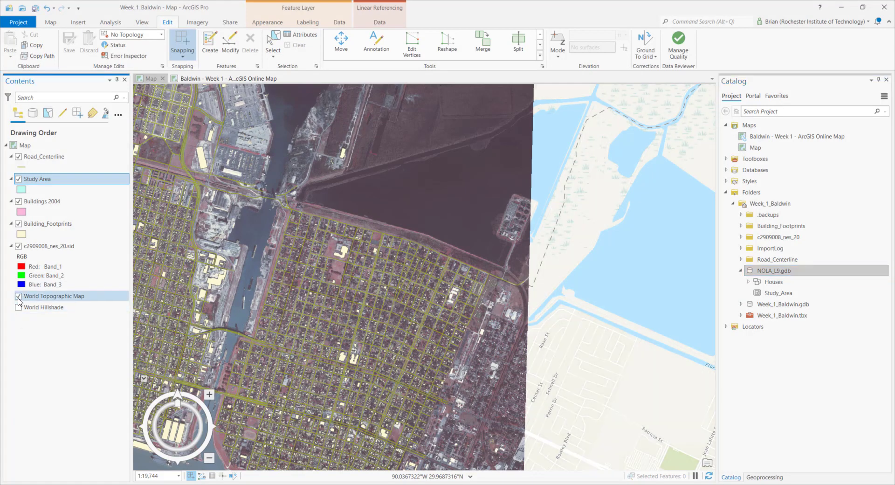
left_click(19, 296)
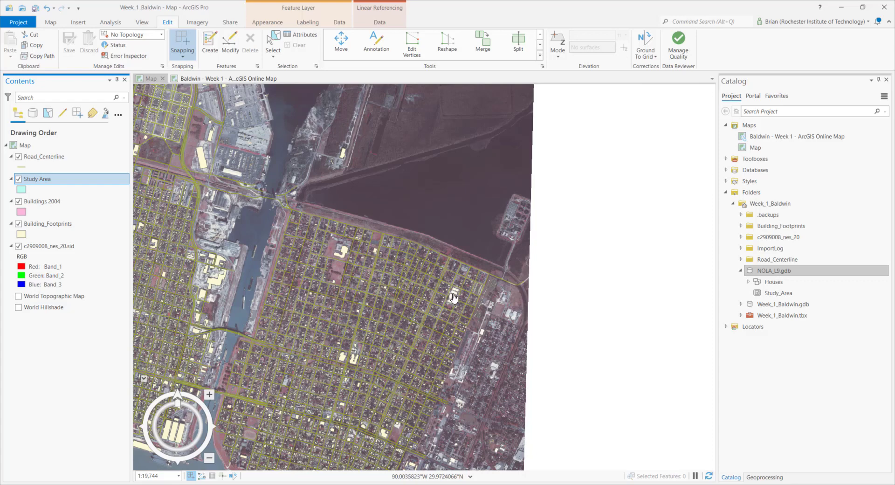
Draw a four-sided Study Area polygon over the neighborhood blocks just east of the canal, with snapping turned off.
left_click(207, 46)
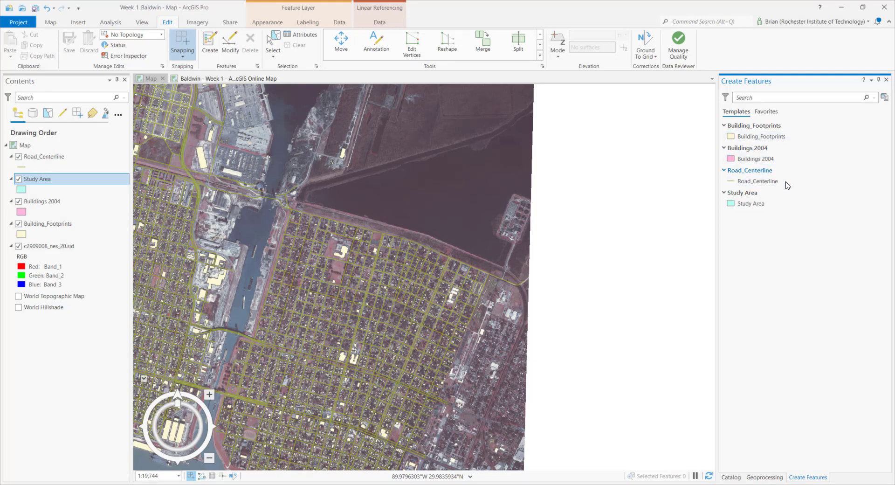
left_click(743, 207)
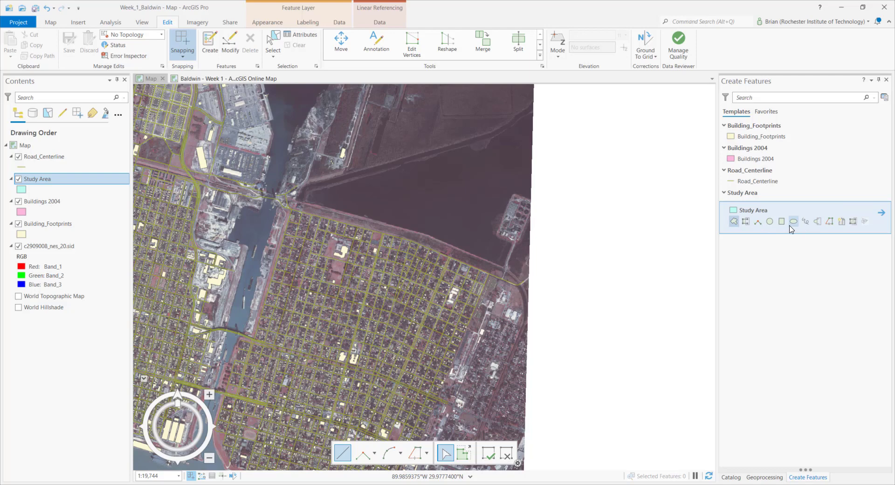
left_click(735, 222)
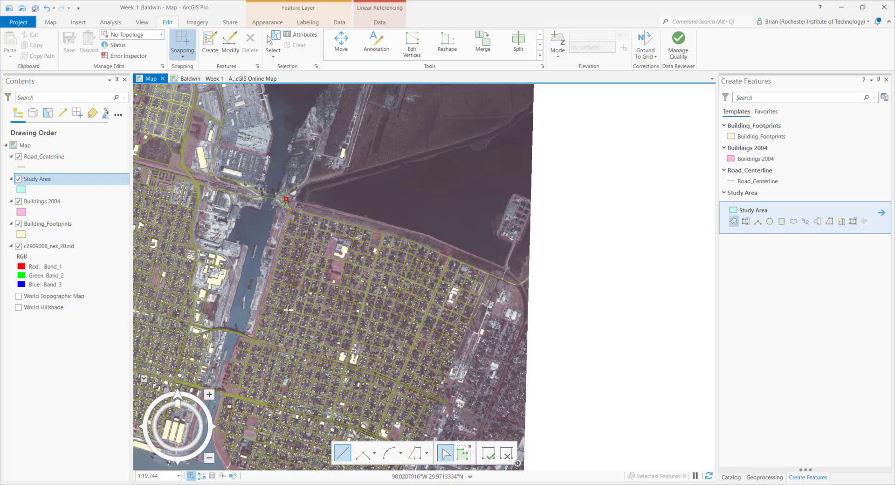
left_click(186, 39)
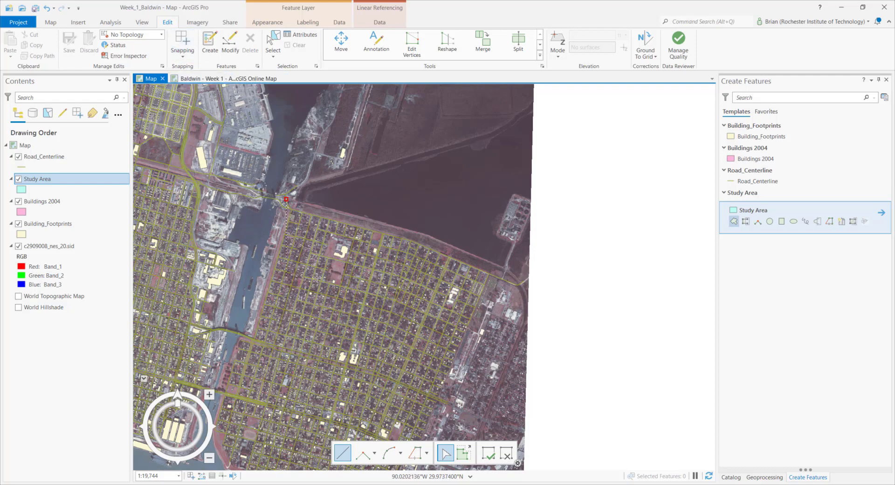
left_click(248, 340)
double_click(410, 233)
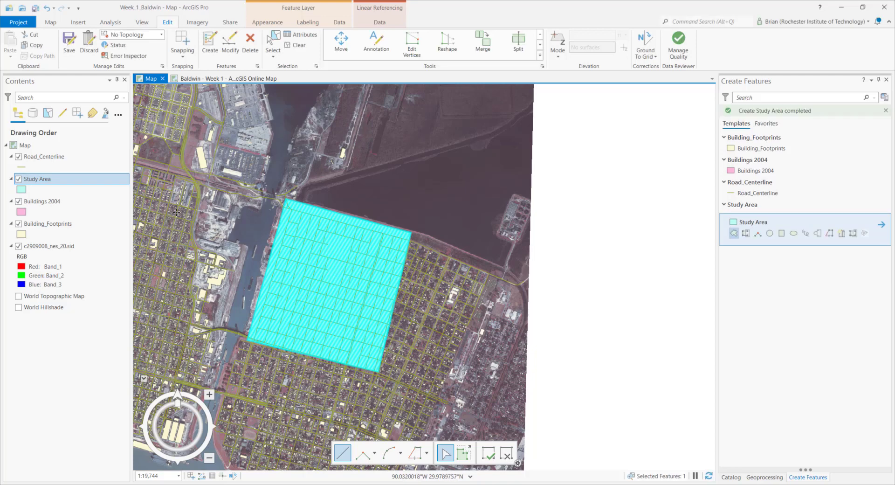
Give the Study Area layer a hollow symbol with a 6 pt yellow outline and clear the feature selection.
left_click(22, 190)
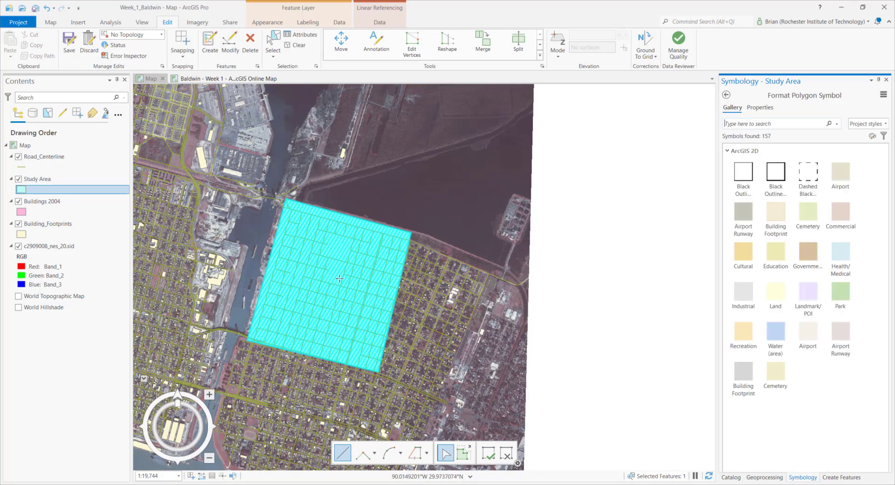
left_click(780, 191)
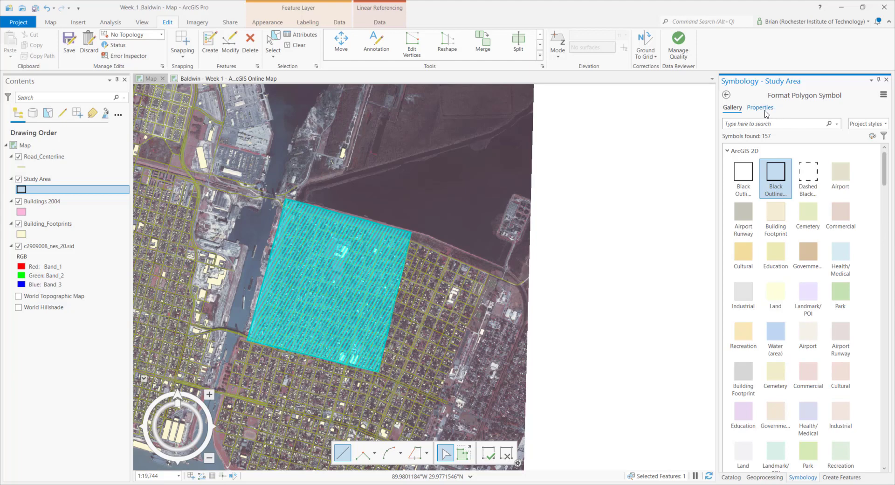
left_click(764, 109)
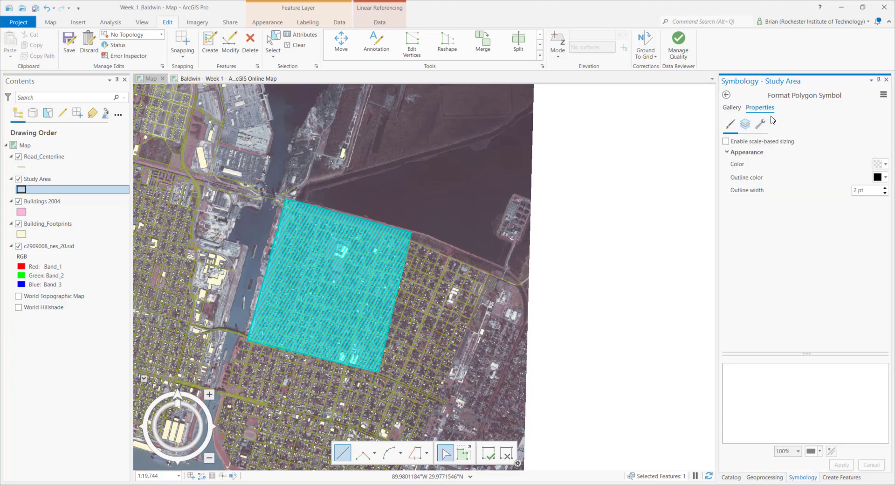
left_click(885, 181)
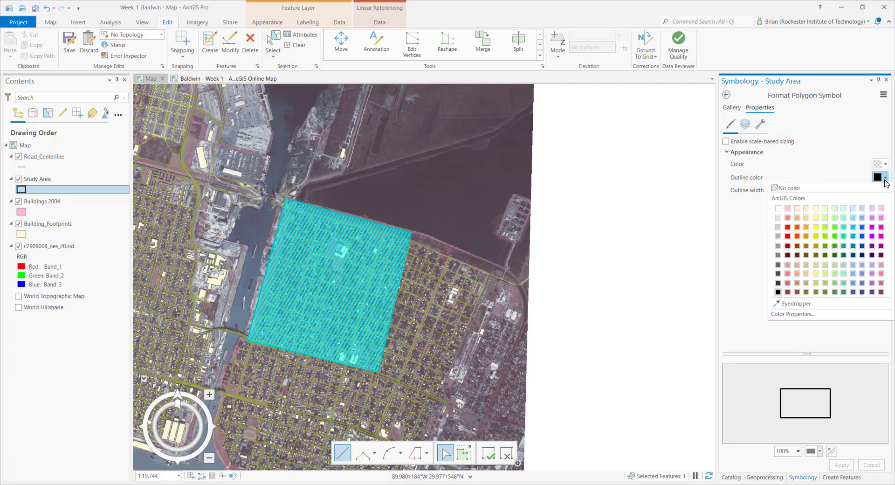
left_click(816, 227)
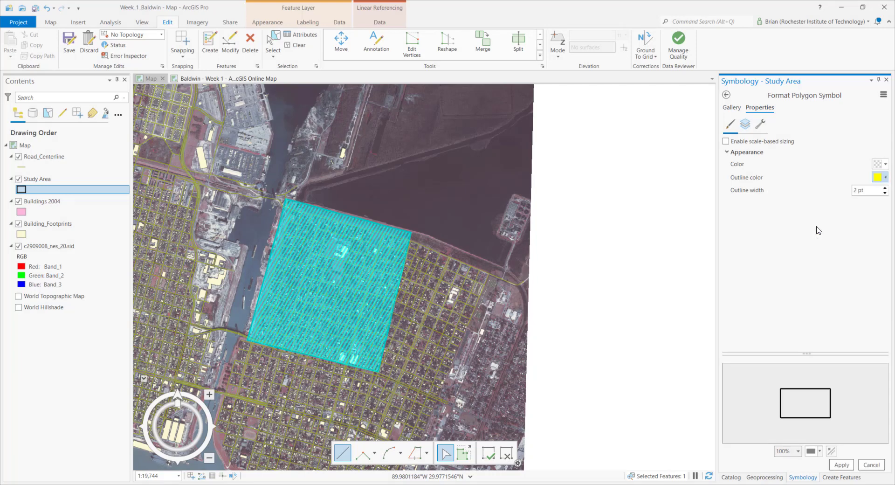
left_click(885, 188)
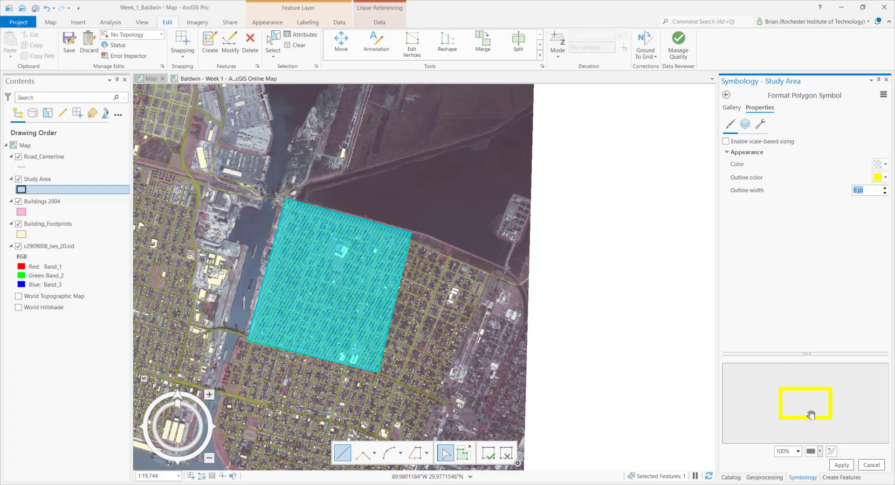
left_click(841, 465)
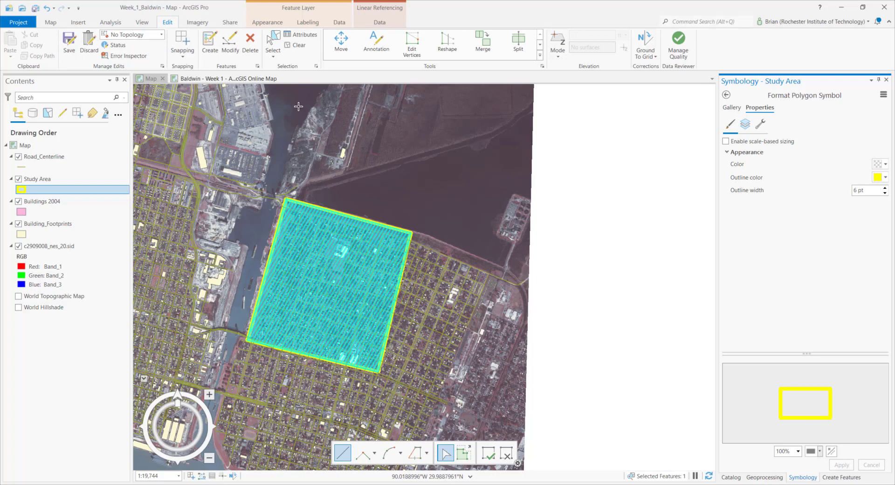
left_click(299, 46)
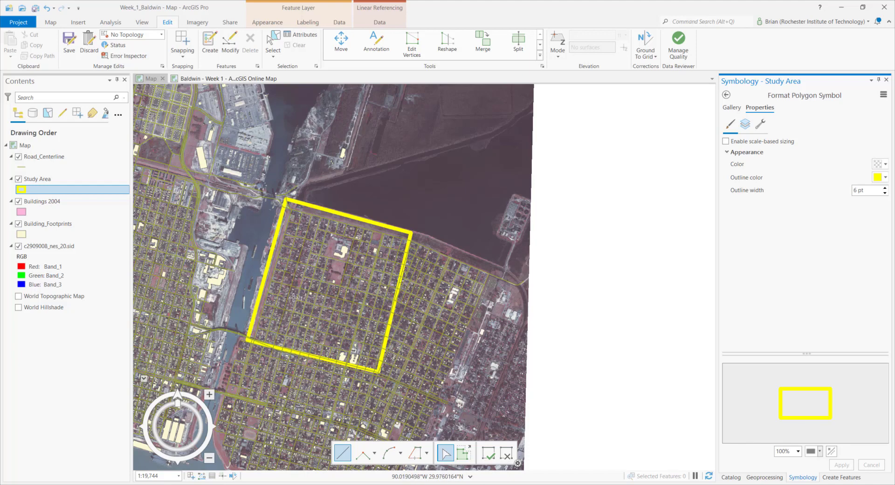
Move the Study Area layer to the top of the drawing order, above Road_Centerline.
left_click(41, 190)
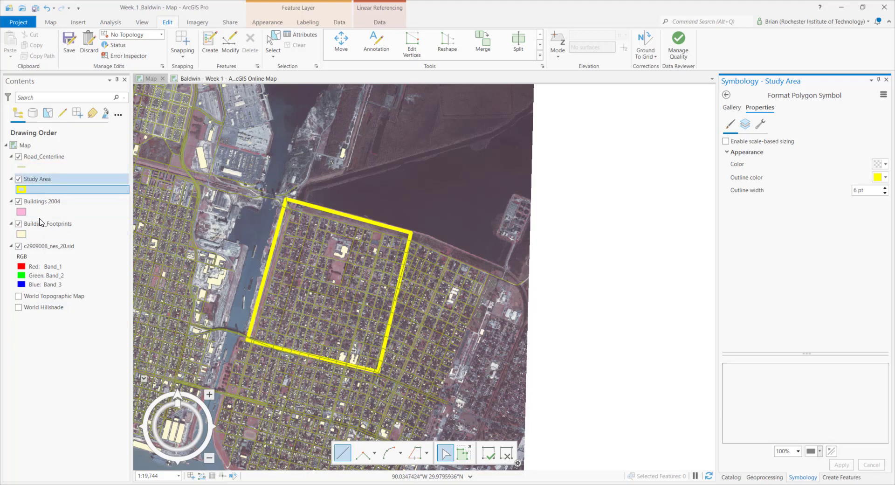
left_click_drag(42, 179, 41, 232)
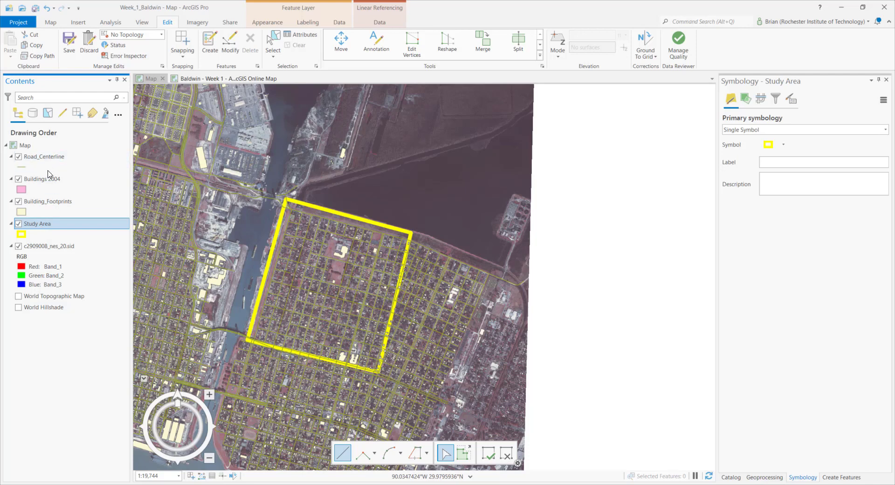
left_click_drag(46, 233, 45, 158)
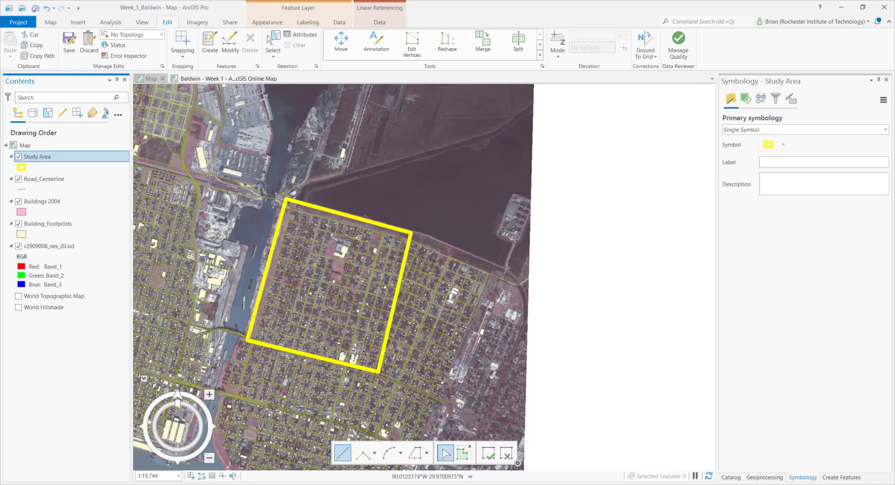
scroll(304, 280, "up", 2)
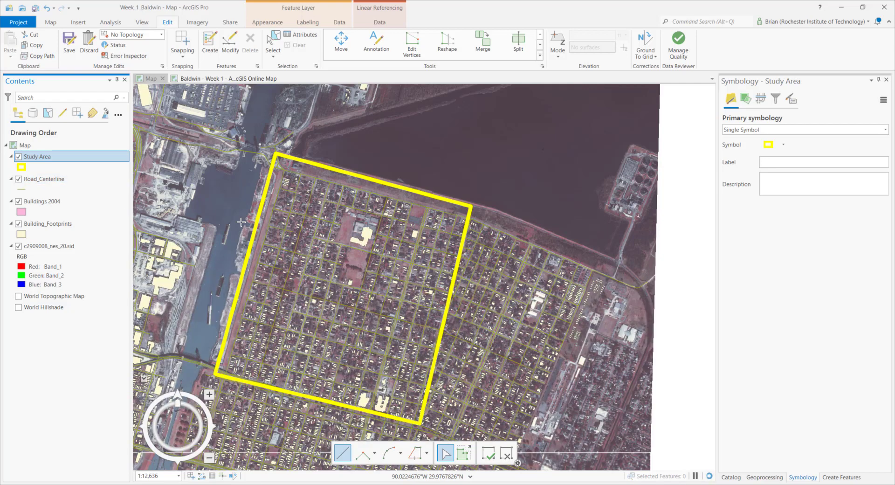
left_click(46, 181)
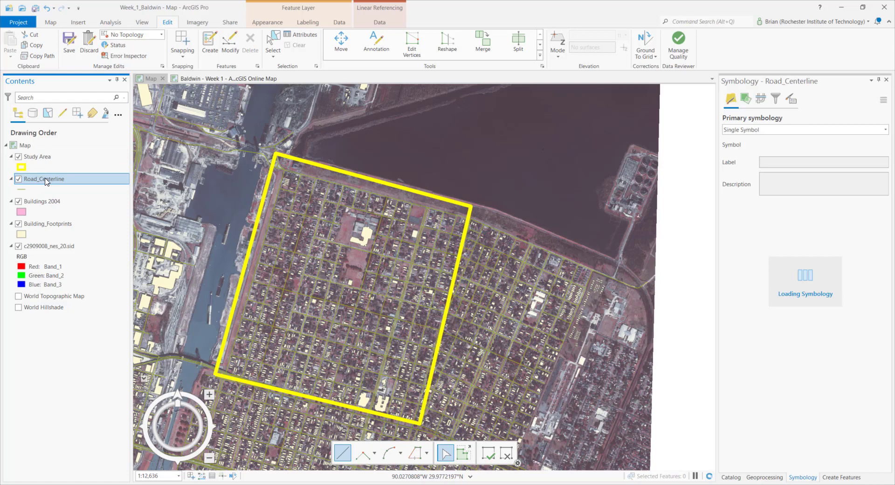
right_click(46, 182)
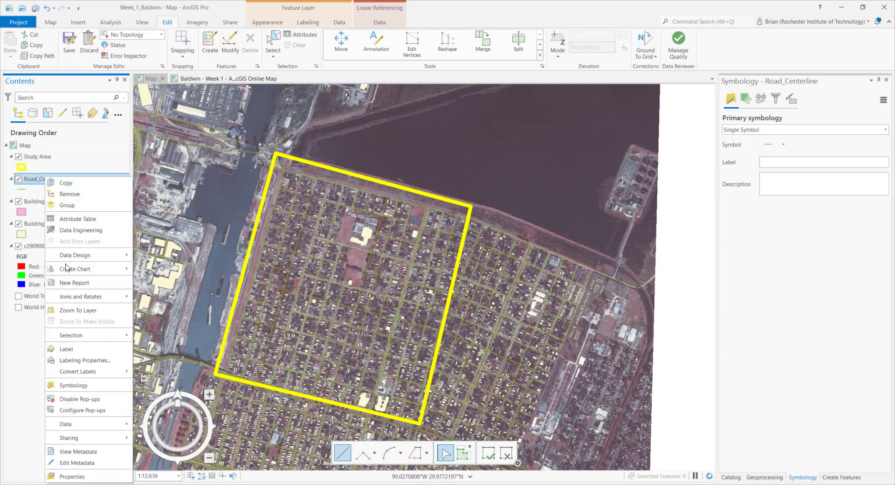
mouse_move(107, 425)
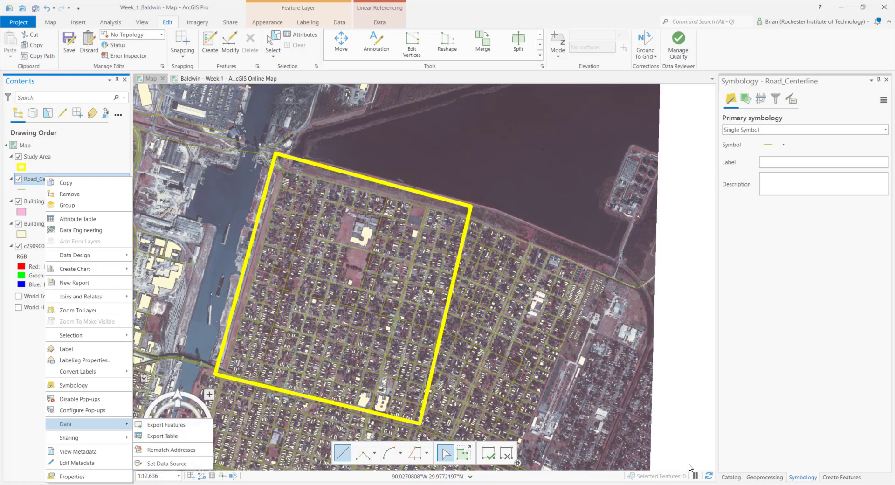
left_click(732, 478)
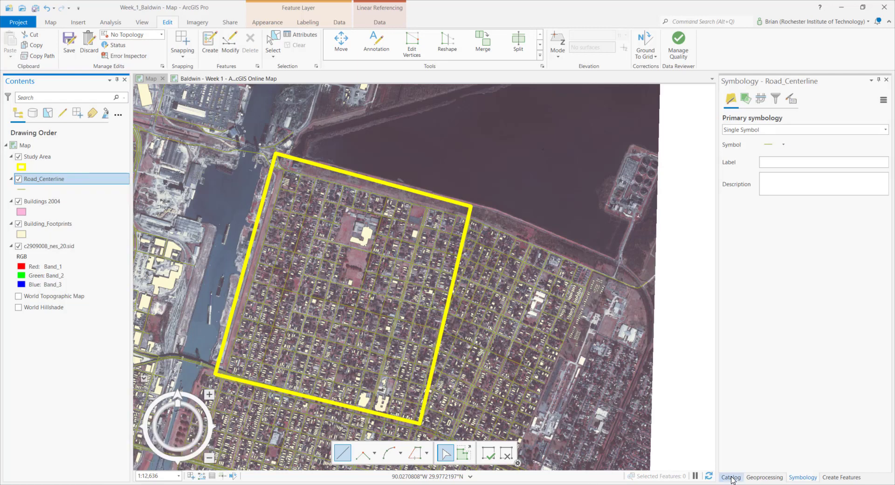
Show the contents of the Houses feature dataset in the NOLA_L9.gdb geodatabase.
left_click(732, 477)
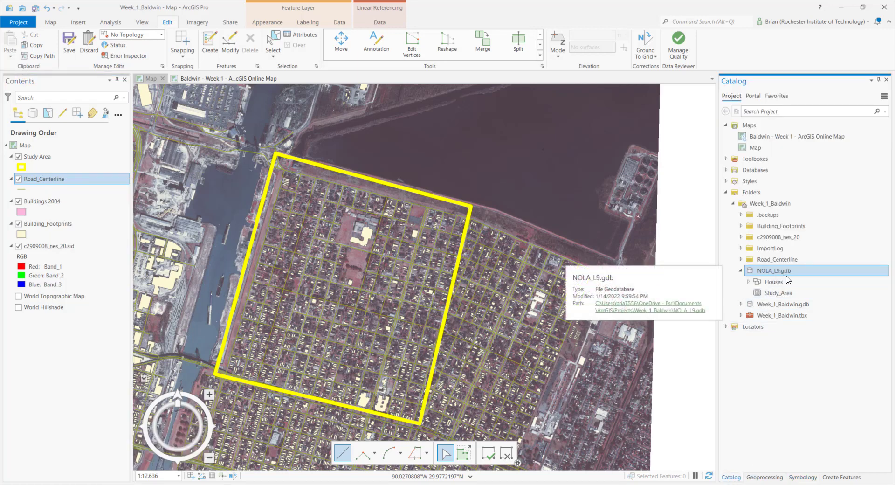
left_click(748, 282)
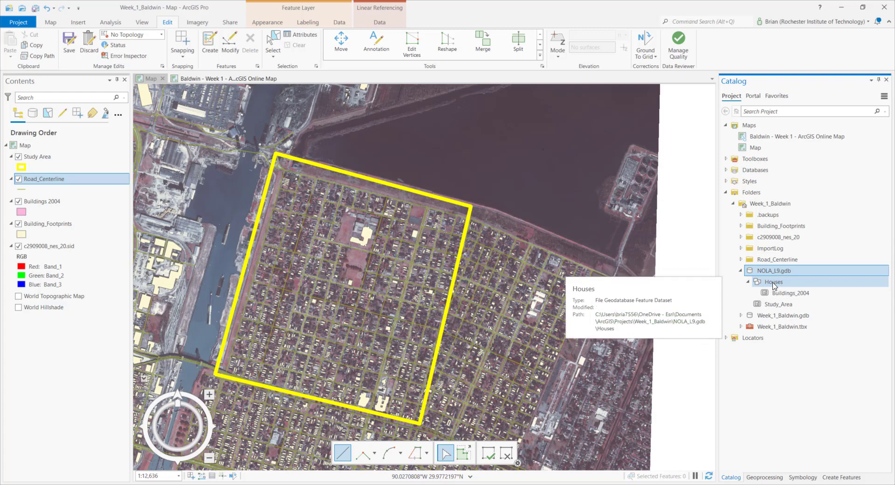
Start a single feature class import into the Houses feature dataset and save the pending edits.
left_click(776, 285)
right_click(776, 286)
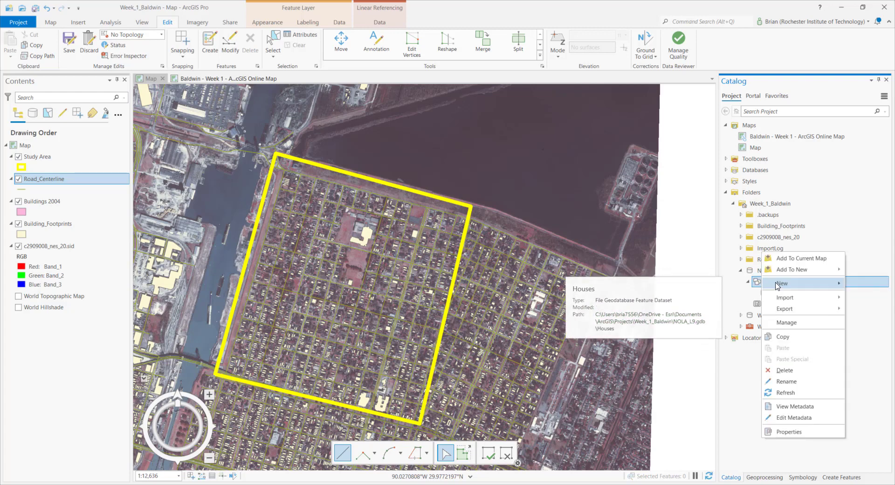
mouse_move(794, 298)
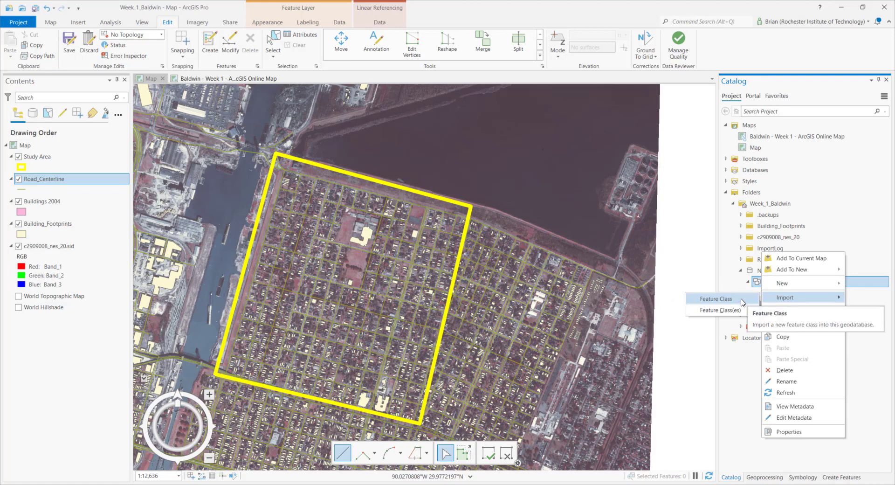
left_click(742, 302)
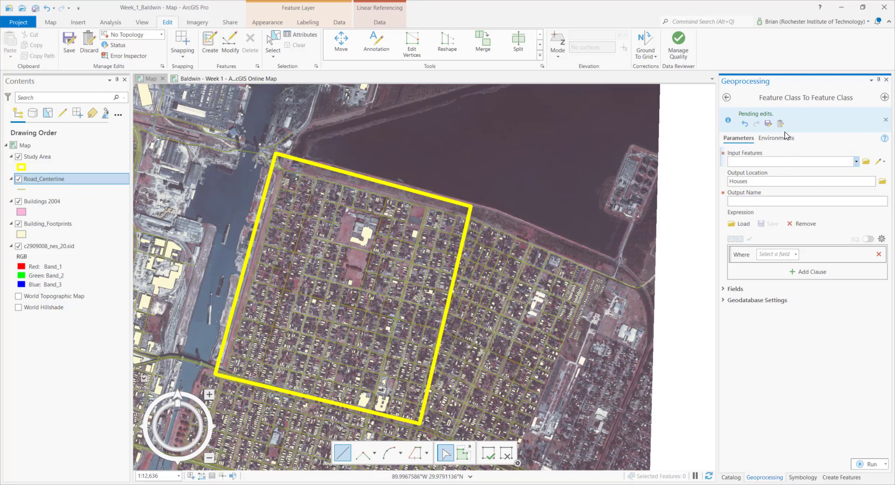
left_click(769, 124)
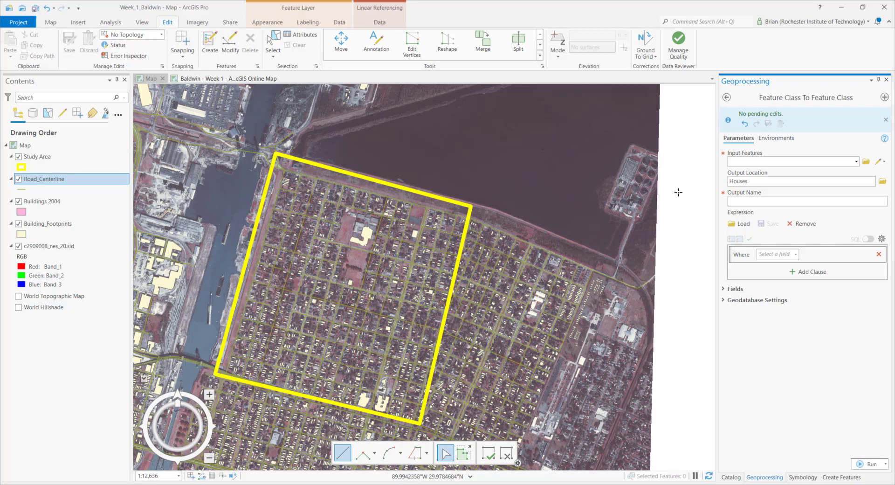
Use Building_Footprints as the input features of the import and name the output Buildings_Today.
left_click(856, 162)
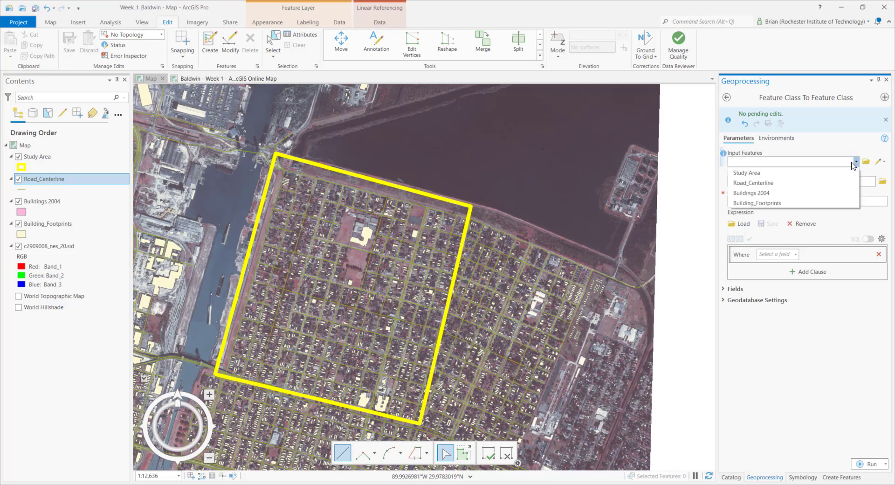
left_click(772, 203)
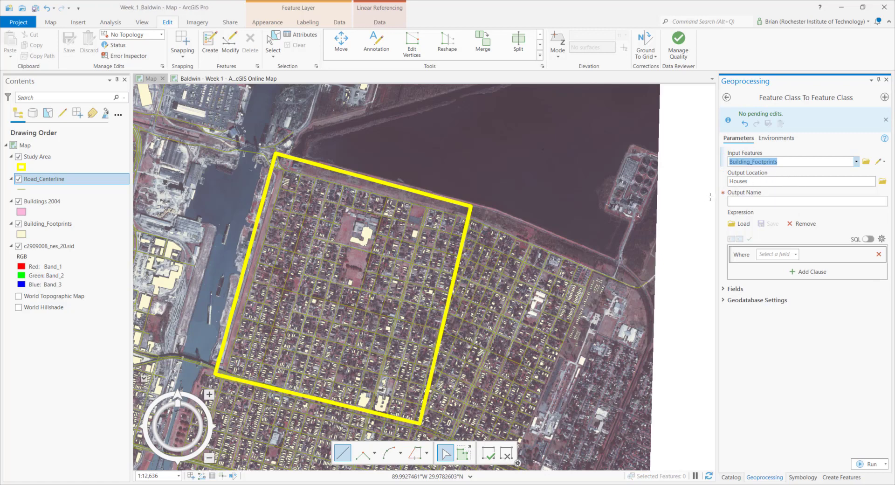
left_click(763, 200)
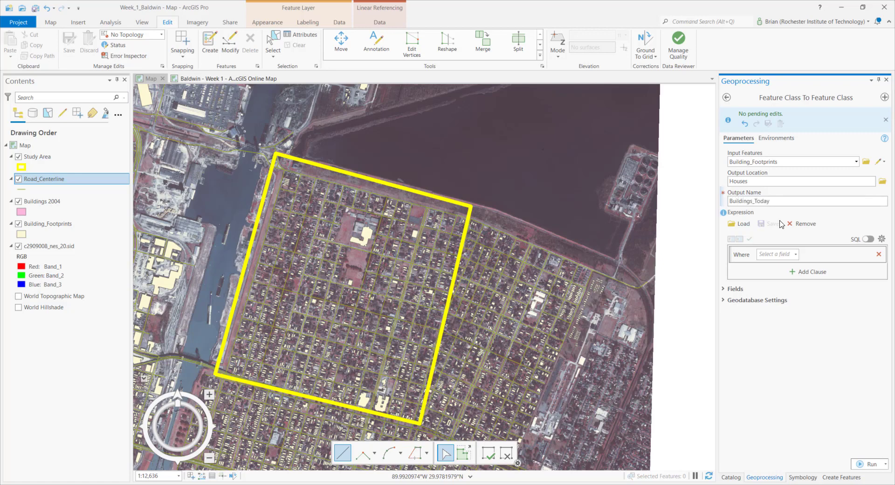
Limit the processing extent to the Study Area layer and run the Buildings_Today import.
left_click(777, 139)
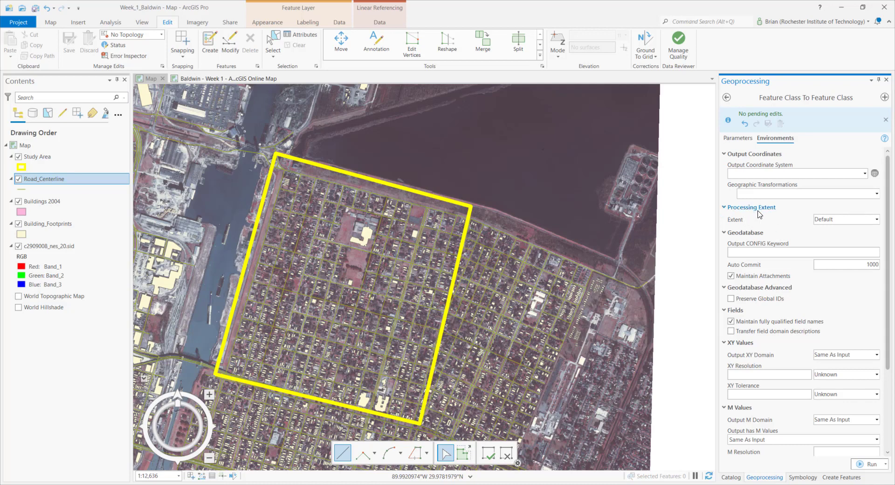
left_click(877, 222)
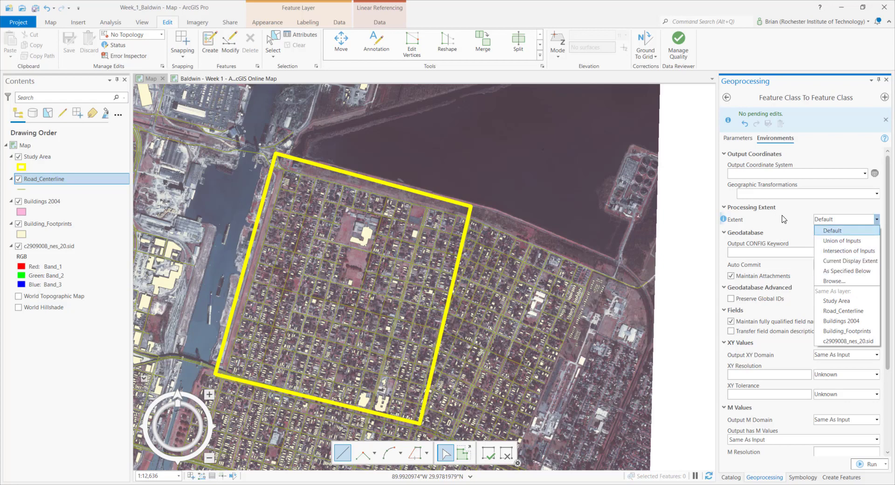
left_click(860, 306)
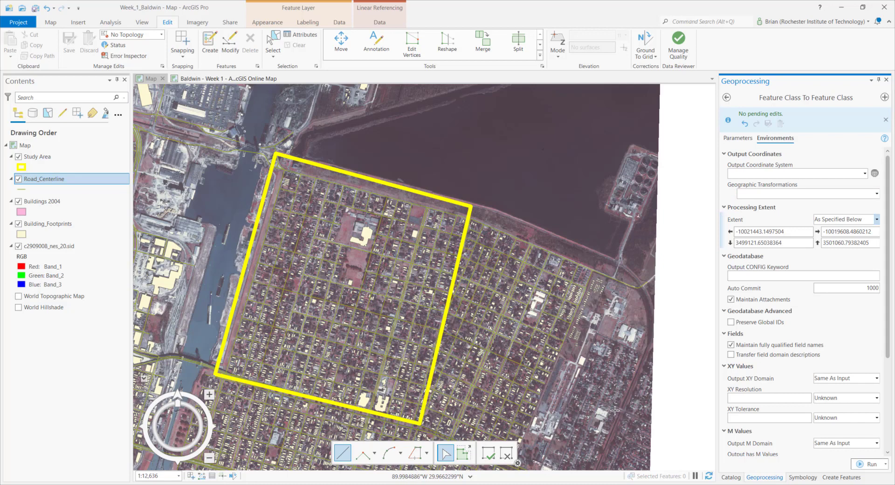
left_click(861, 466)
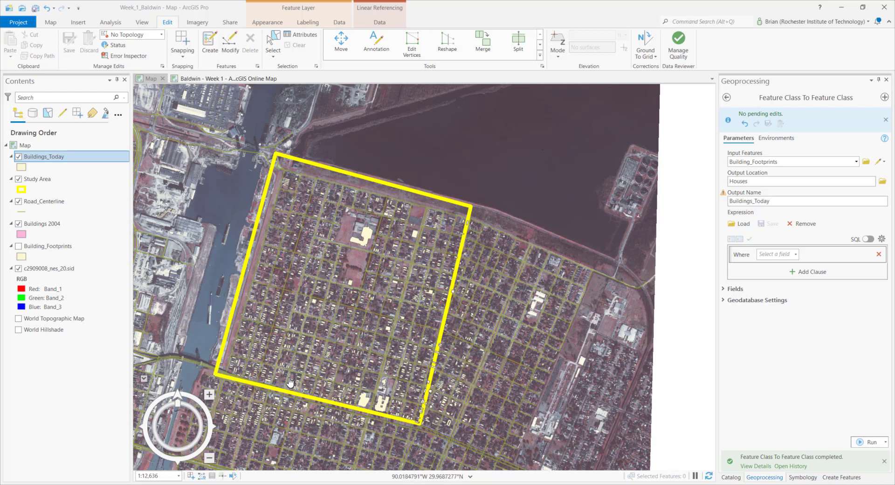
left_click_drag(285, 383, 404, 335)
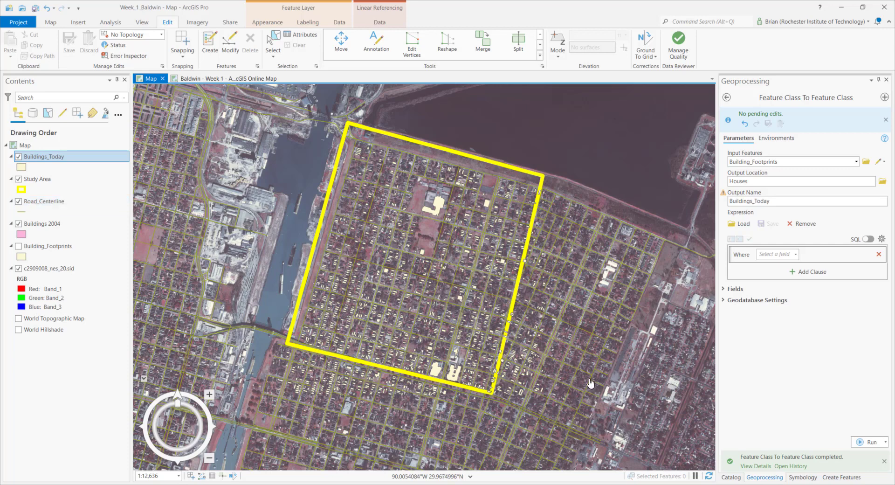
Set up a feature class import of Road_Centerline into NOLA_L9.gdb with the output name Streets.
left_click(731, 476)
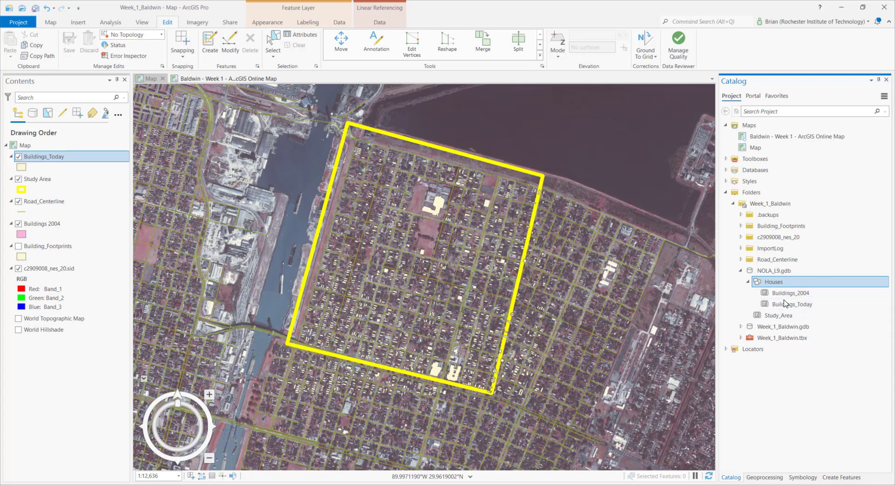
left_click(748, 282)
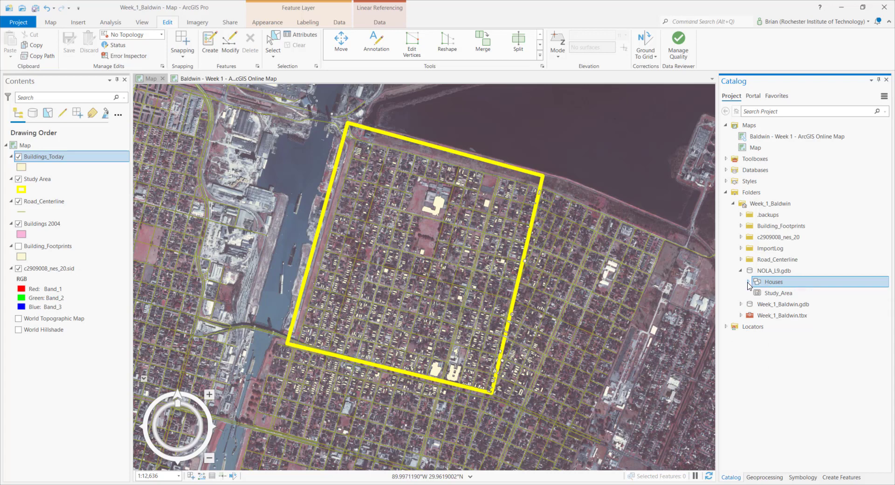
right_click(771, 270)
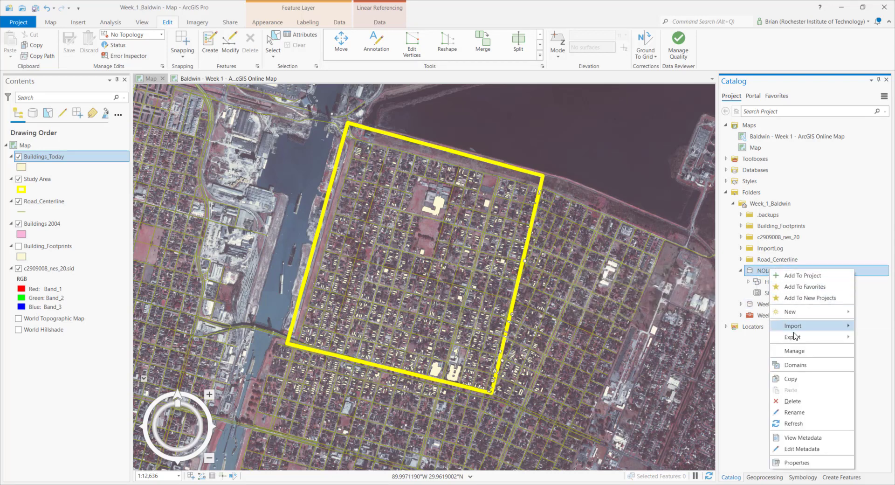
mouse_move(795, 331)
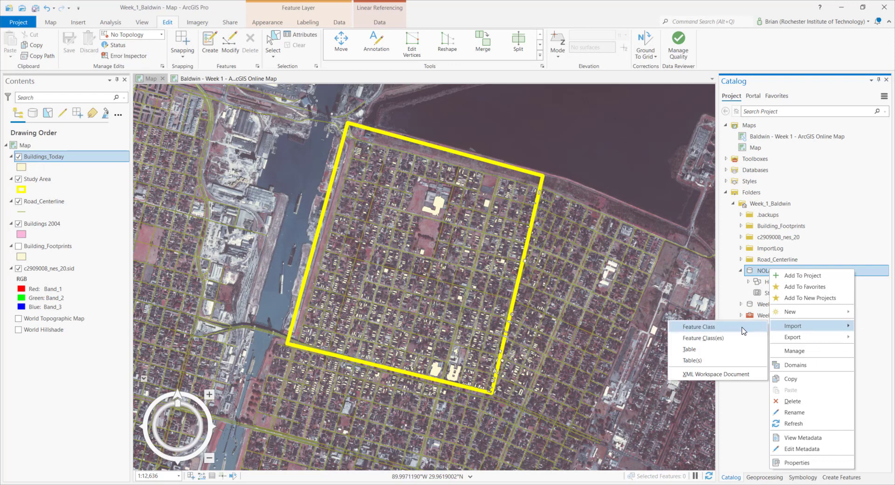
left_click(699, 327)
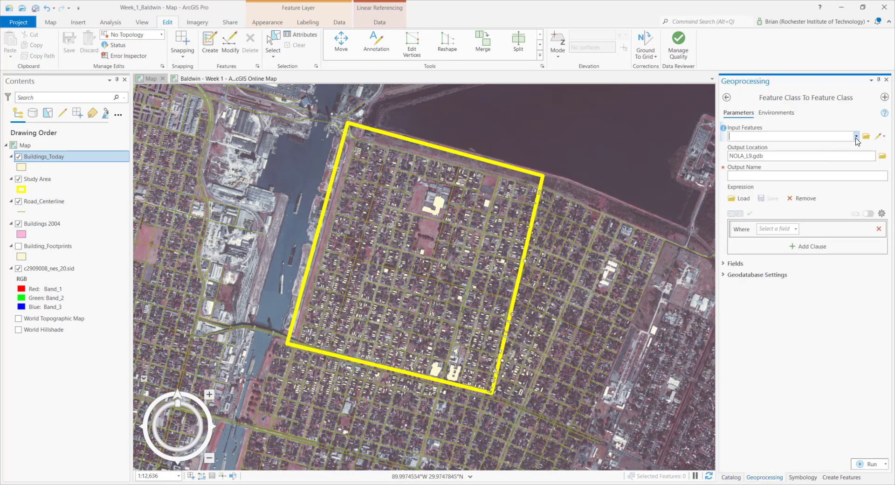
left_click(857, 136)
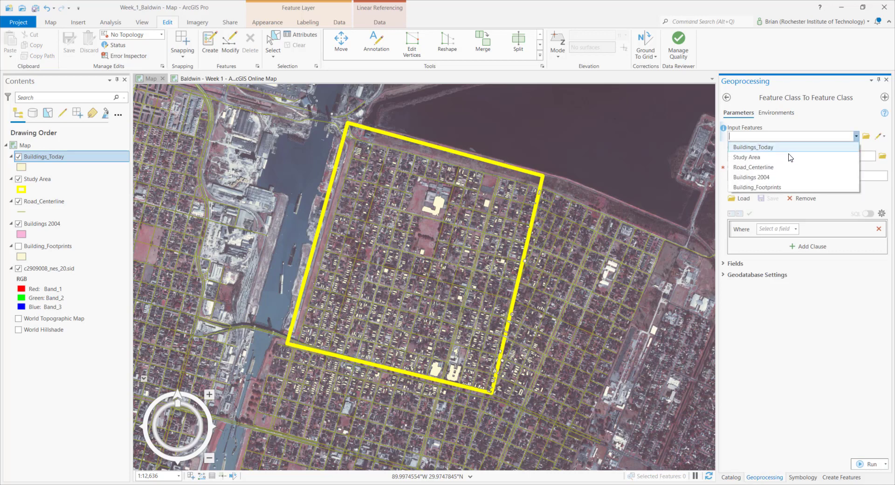
left_click(782, 169)
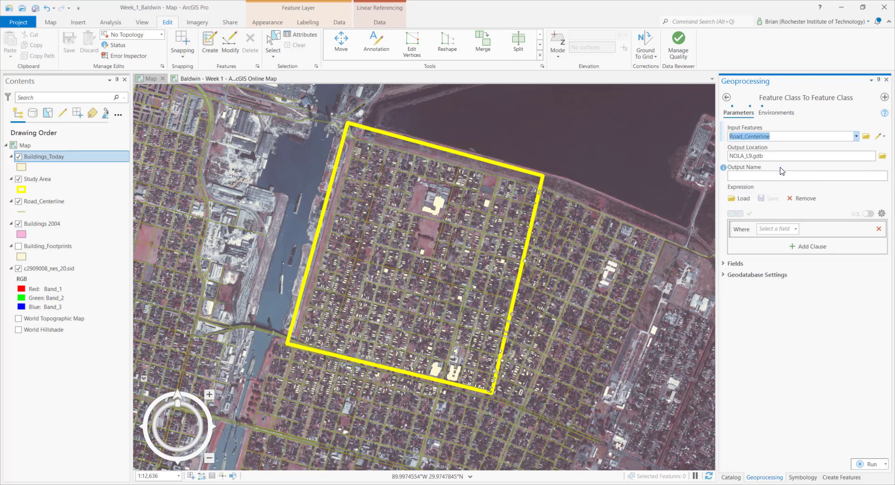
left_click(811, 176)
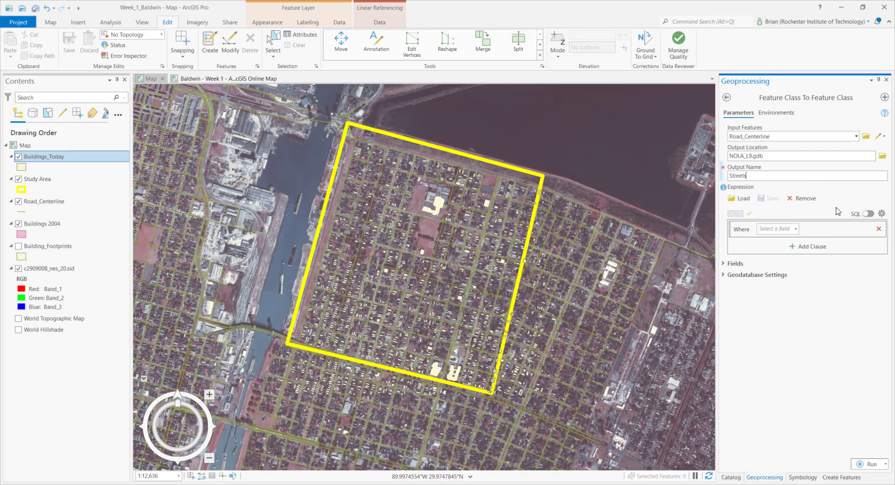
Match the processing extent of the Streets import to the Study Area layer and run it.
left_click(773, 115)
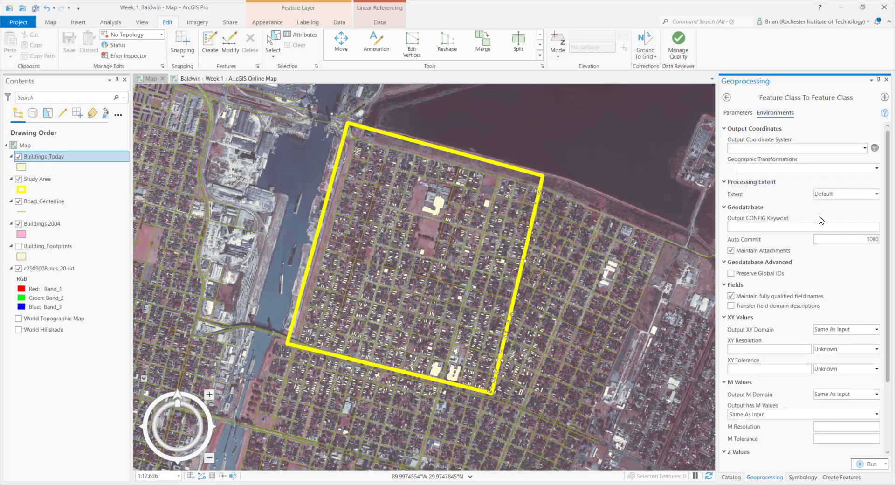
left_click(876, 194)
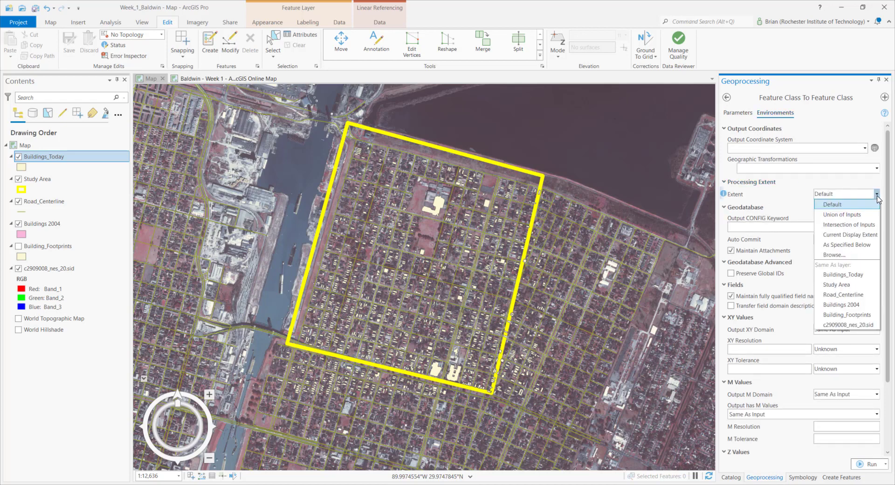
left_click(857, 285)
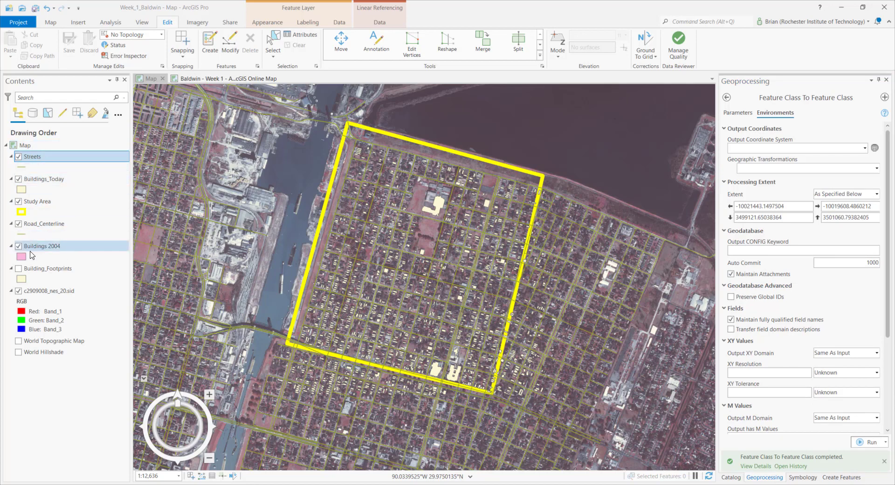
Remove the original Road_Centerline and Building_Footprints layers from the map.
left_click(20, 225)
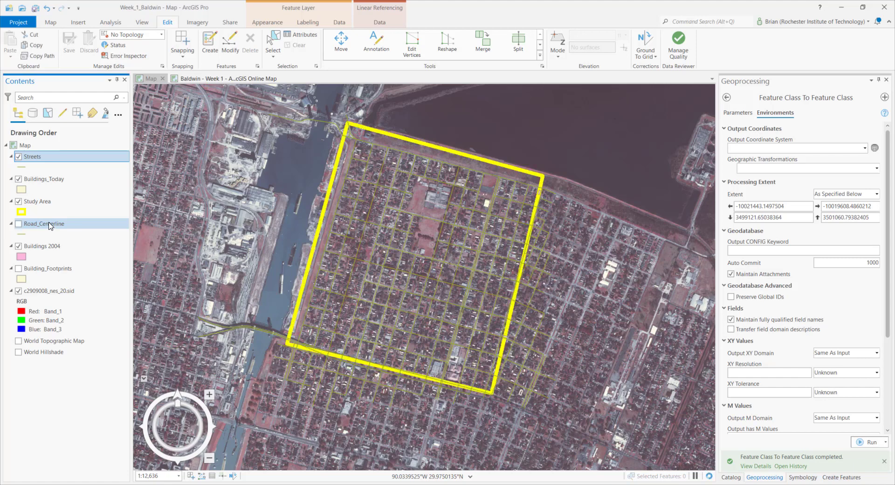
left_click(50, 225)
right_click(50, 225)
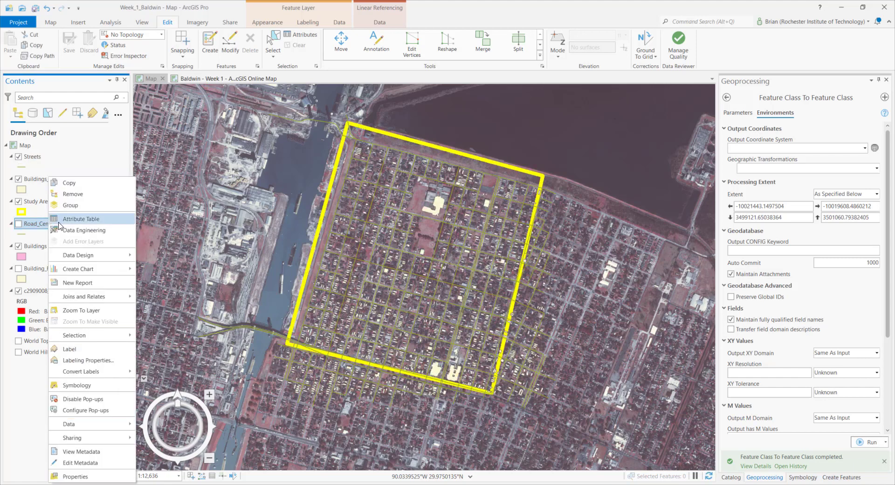
left_click(79, 197)
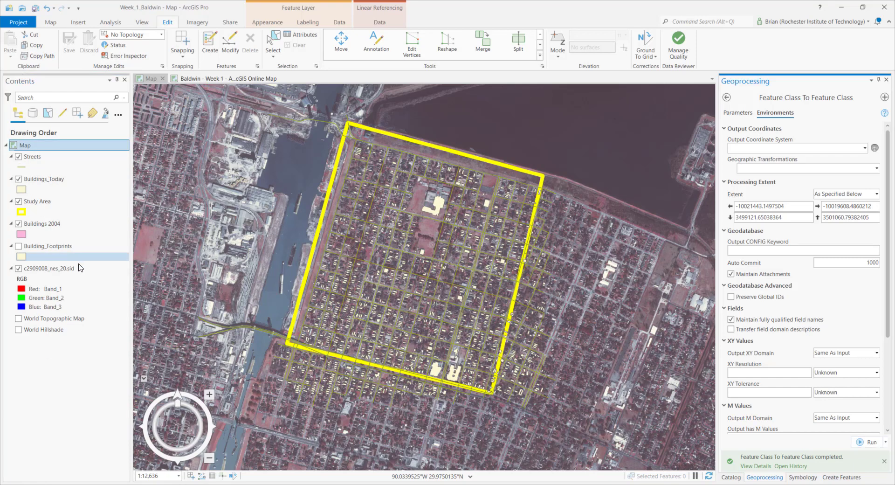
right_click(55, 251)
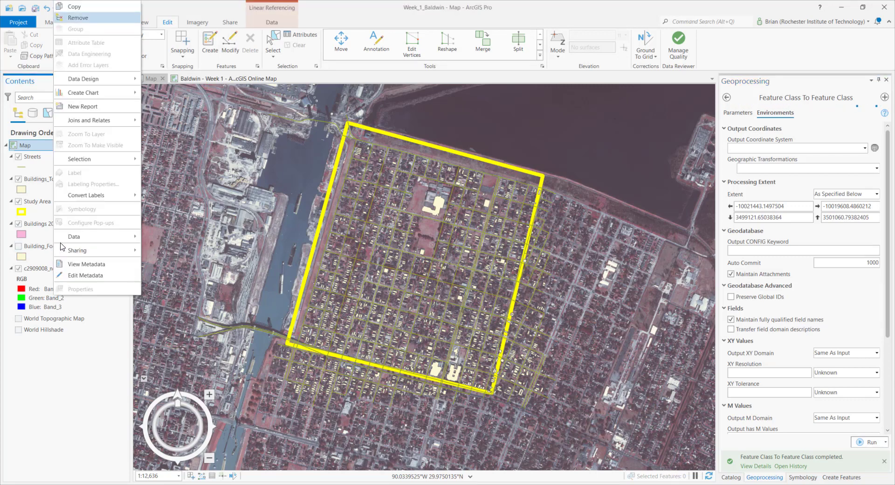
left_click(77, 18)
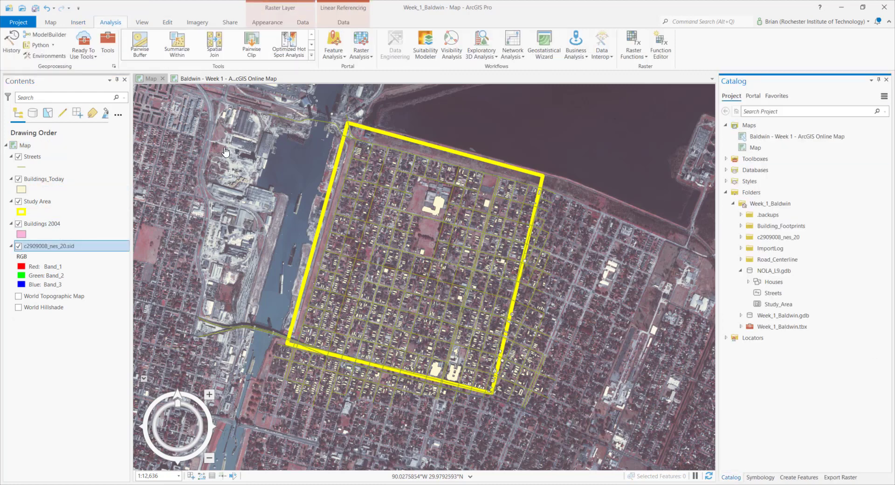
Search the geoprocessing tools for "raster to" and open the Raster To Geodatabase tool.
left_click(107, 45)
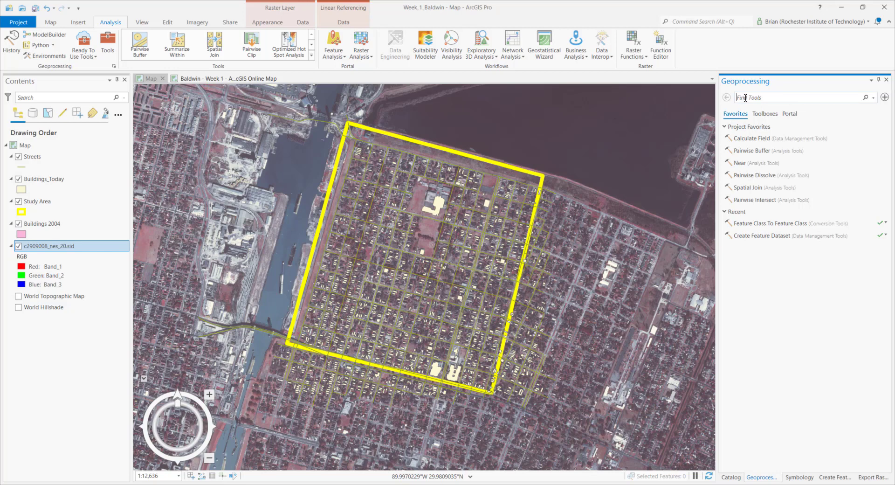
left_click(770, 114)
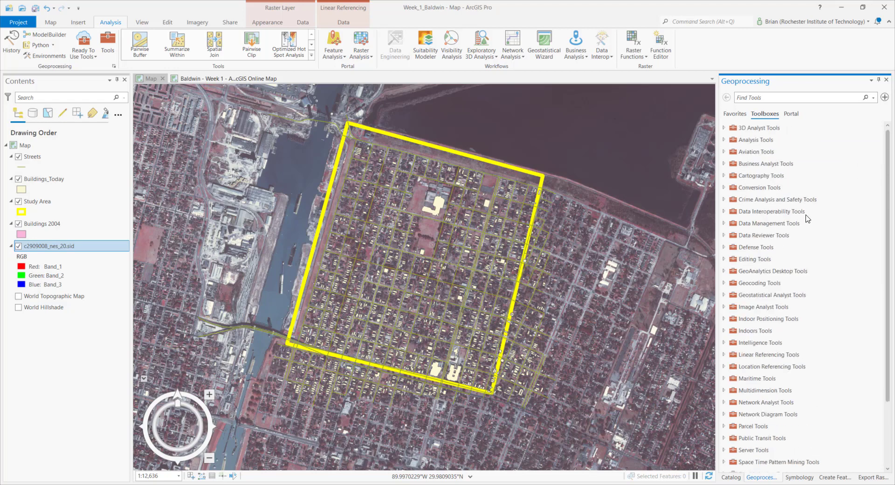
left_click(752, 95)
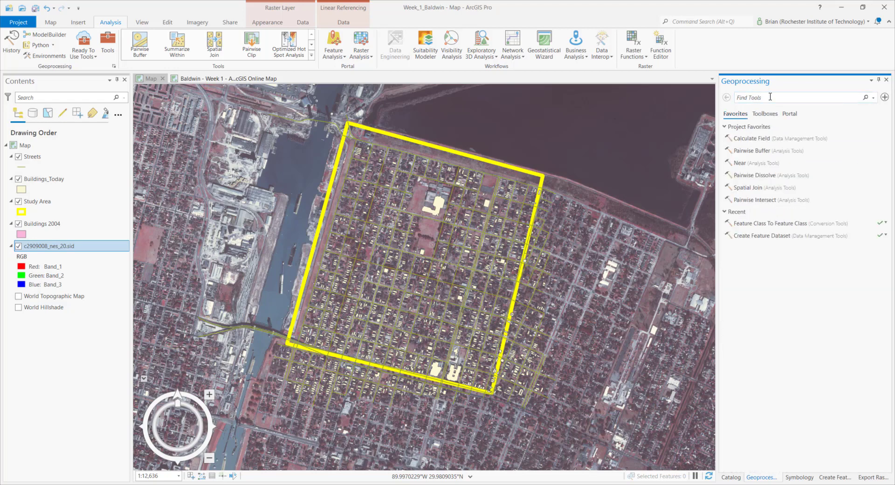
type("raster")
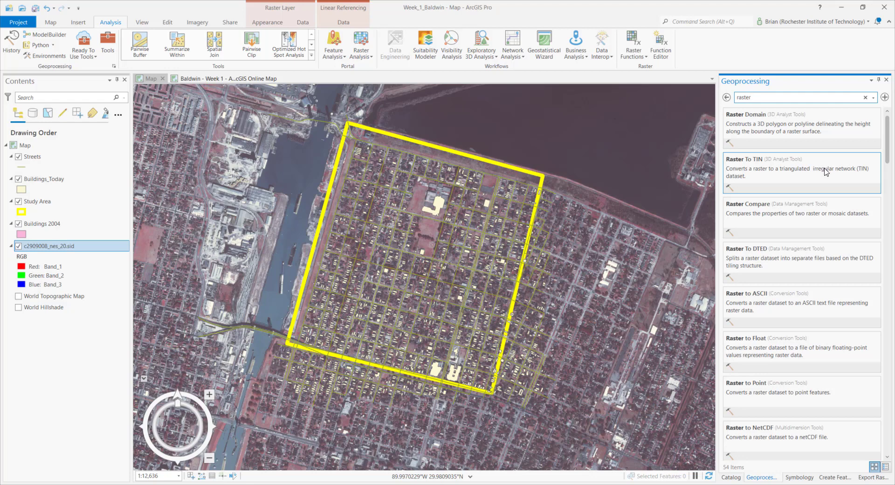
scroll(827, 173, "down", 1)
scroll(827, 172, "down", 3)
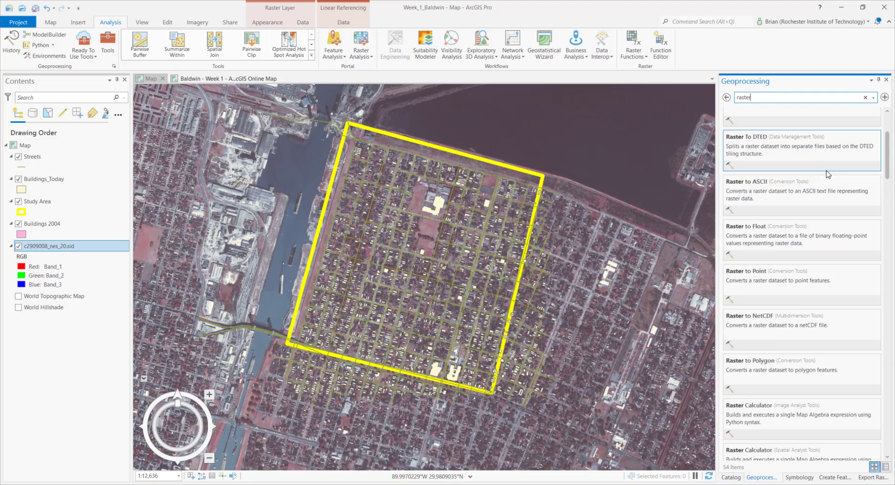
scroll(829, 173, "down", 3)
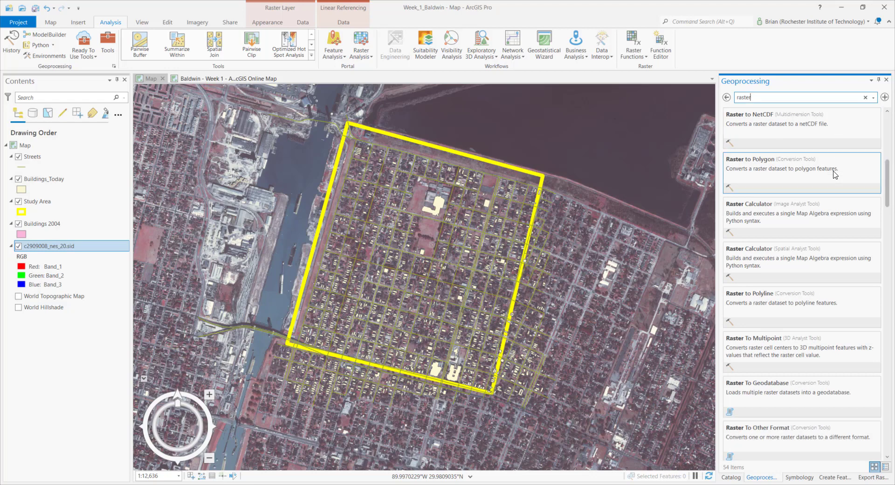
scroll(835, 182, "down", 2)
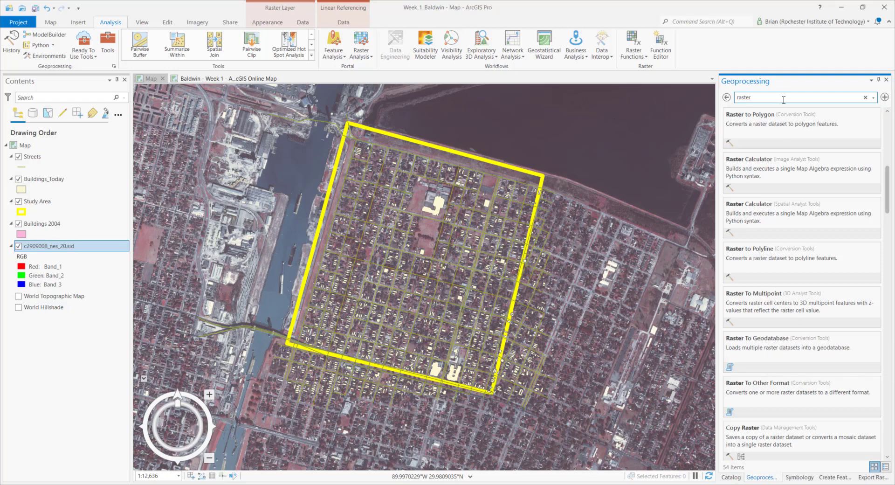
type("to")
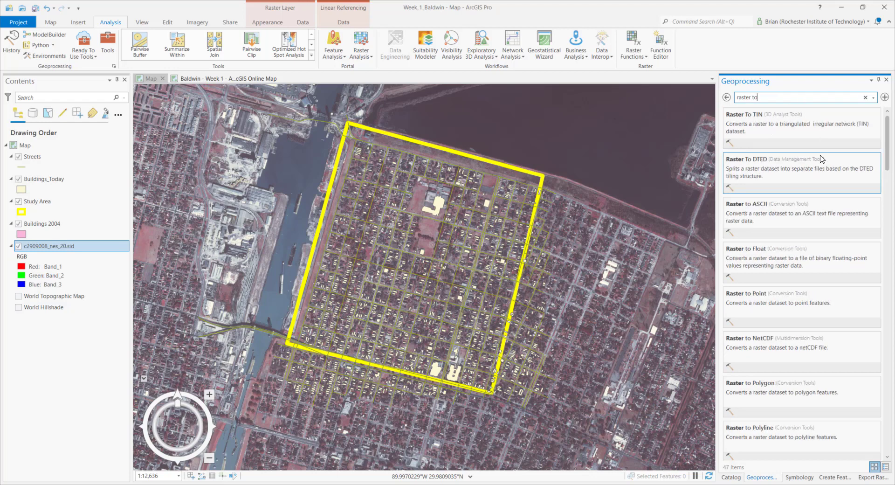
scroll(815, 149, "down", 1)
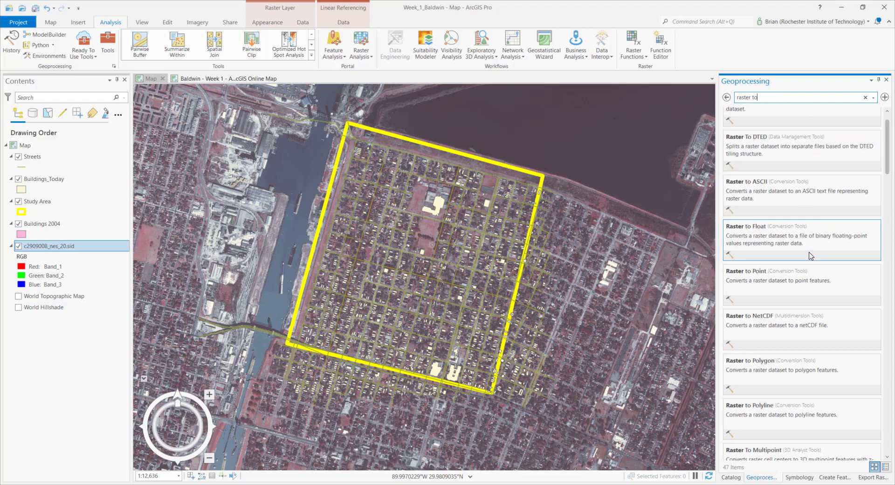
scroll(809, 247, "down", 5)
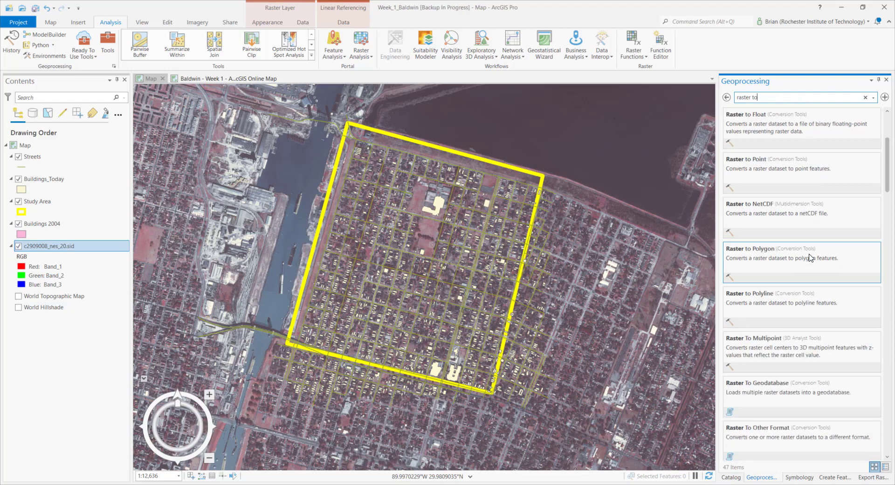
scroll(803, 231, "down", 1)
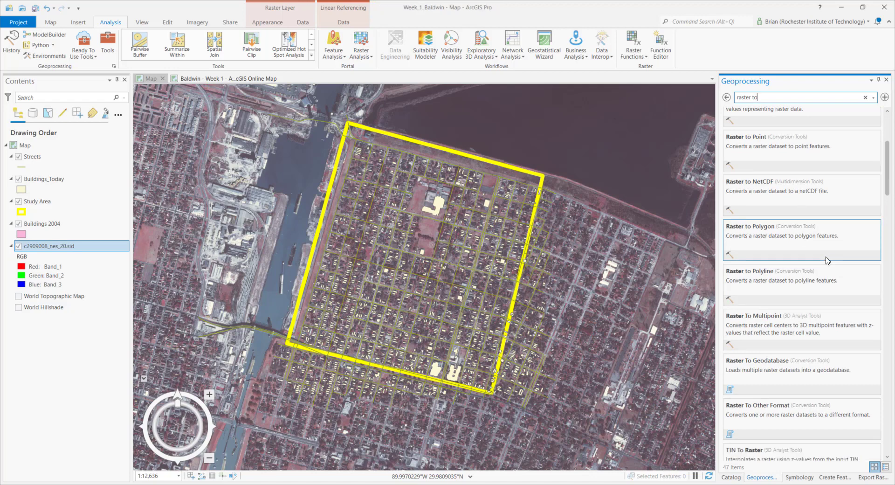
left_click(760, 371)
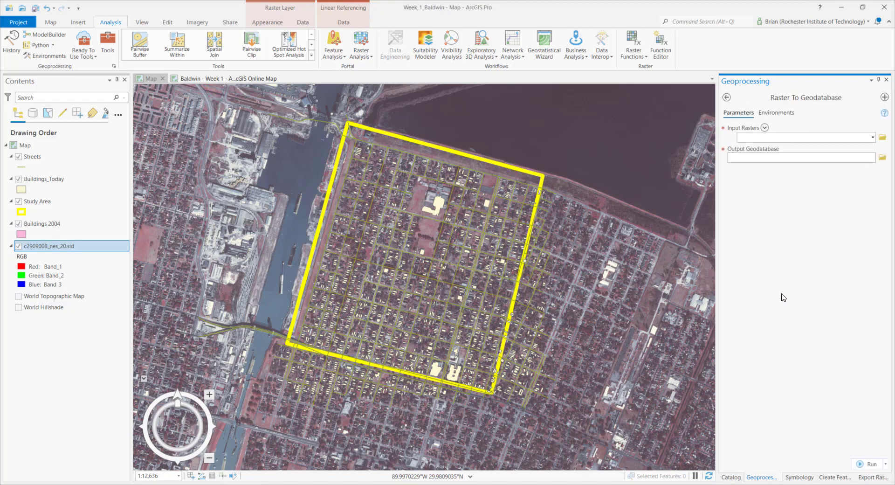
Set c2909008_nes_20.sid as the input raster and NOLA_L9.gdb as the output geodatabase.
left_click(872, 137)
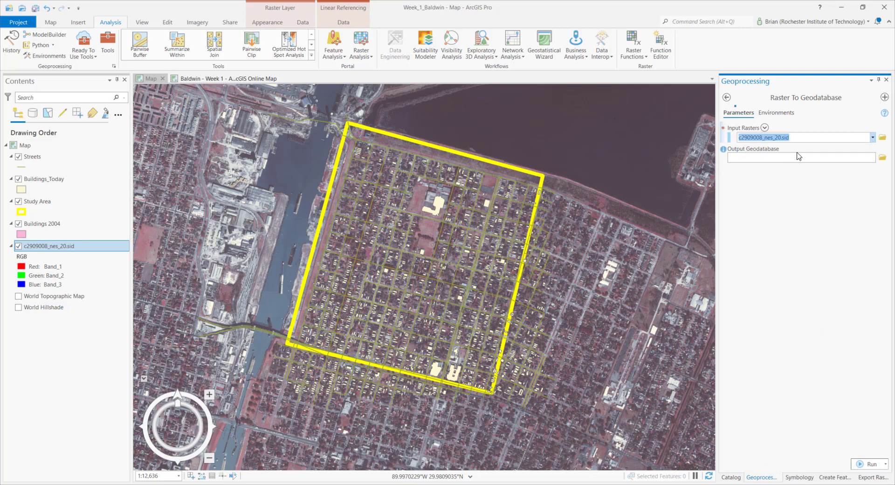
left_click(794, 149)
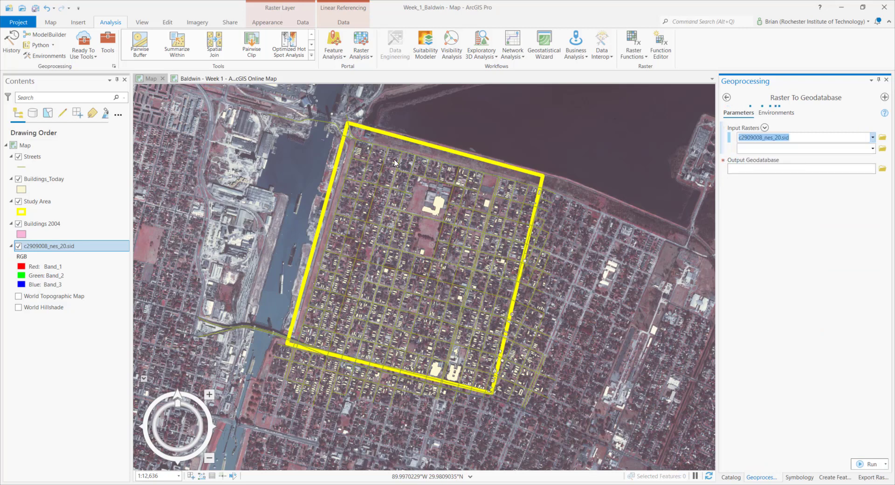
left_click(842, 169)
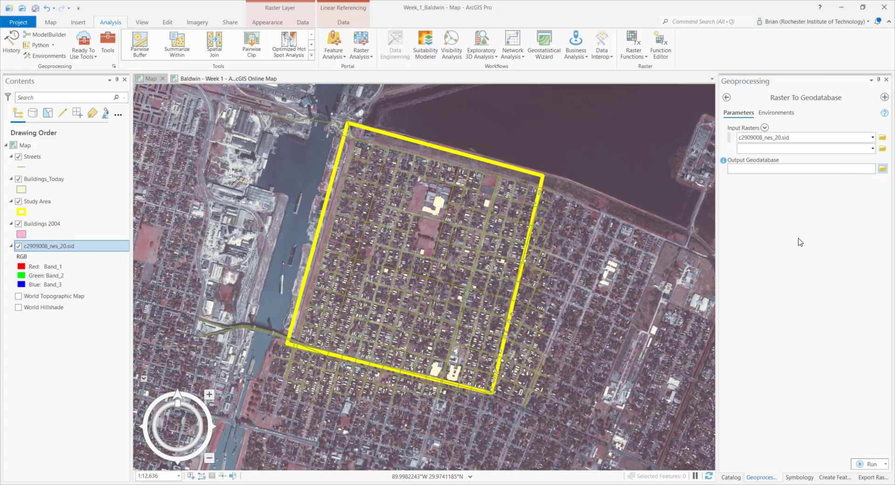
left_click(883, 169)
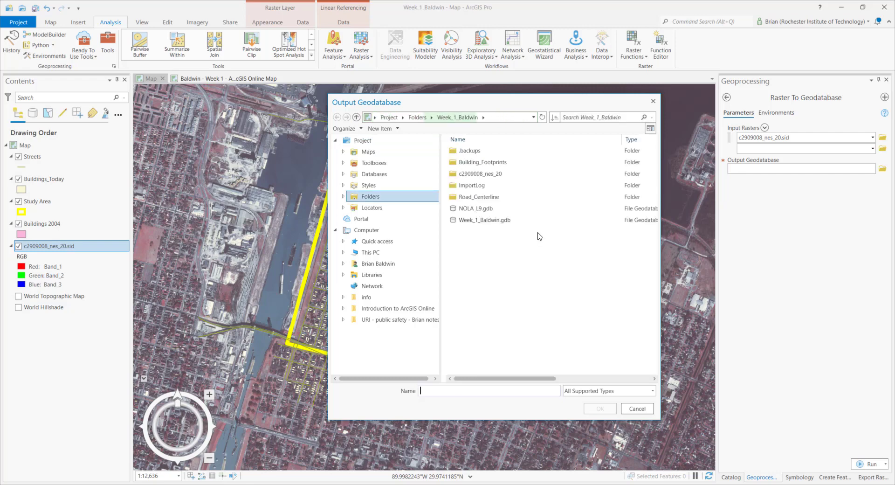
left_click(475, 208)
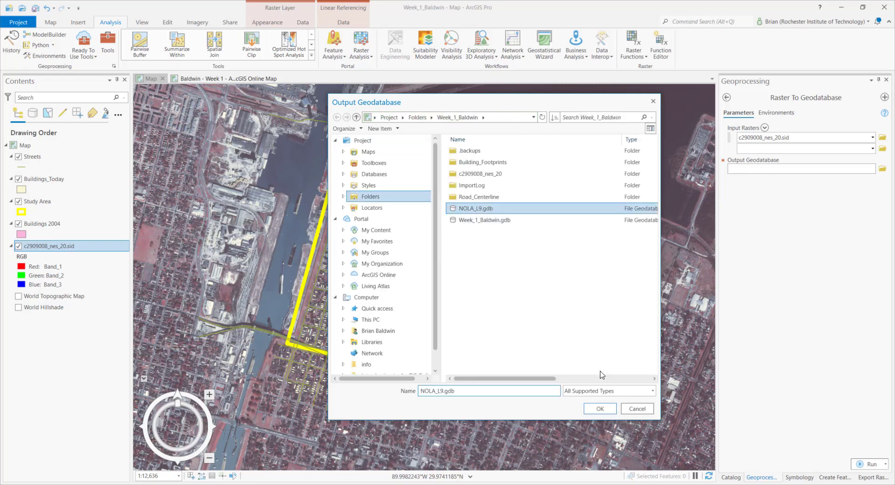
left_click(604, 409)
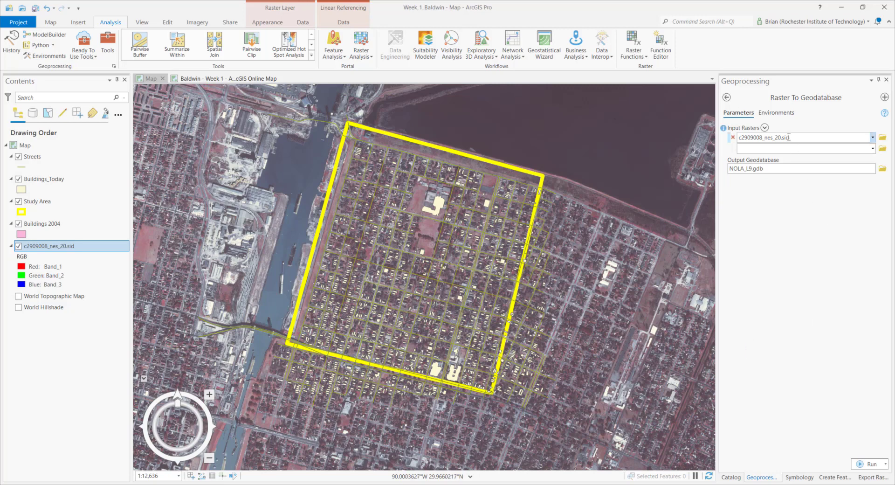
Match the processing extent of the raster import to the Study Area layer and run Raster To Geodatabase.
left_click(778, 114)
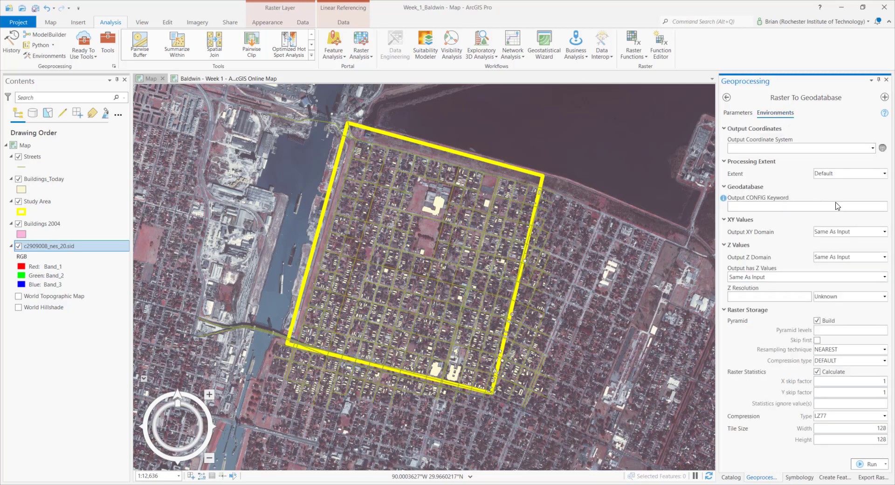
left_click(884, 173)
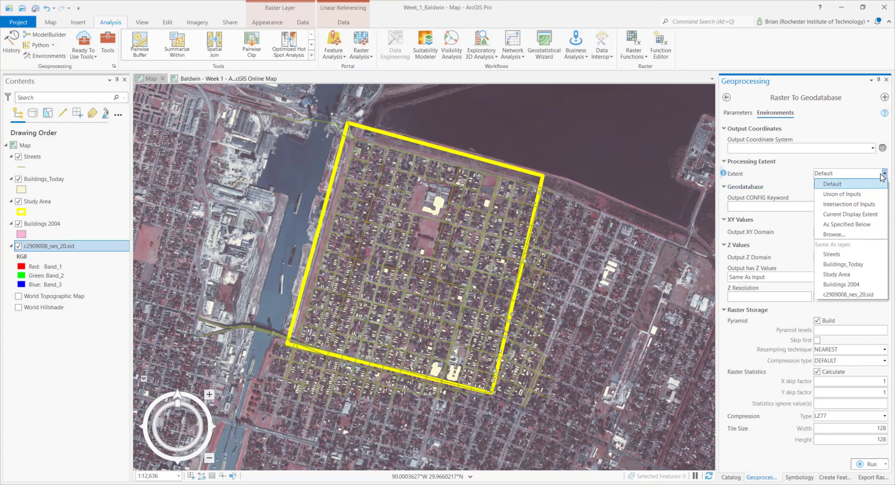
left_click(862, 274)
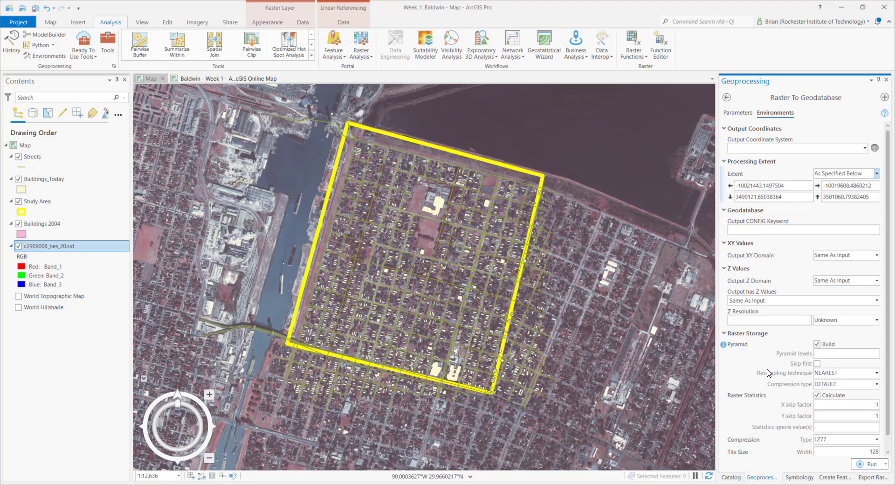
left_click(860, 468)
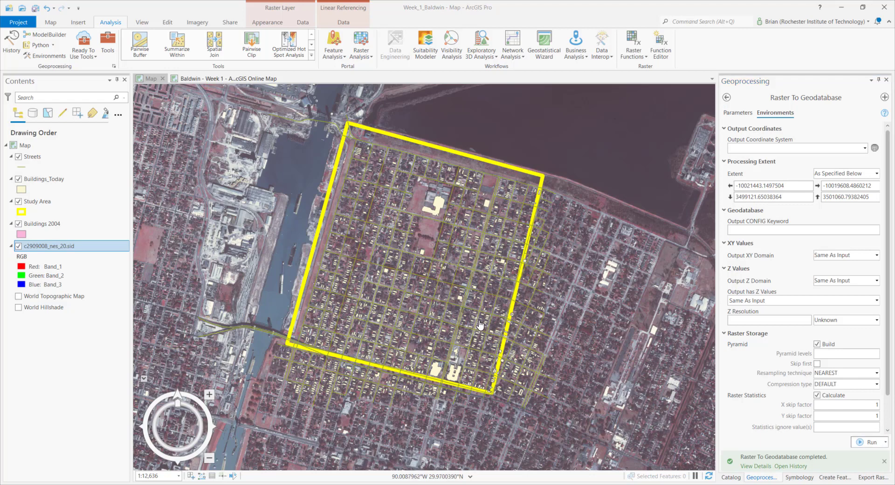
Refresh NOLA_L9.gdb in the project's catalog and check its contents for the imported raster dataset.
left_click(731, 477)
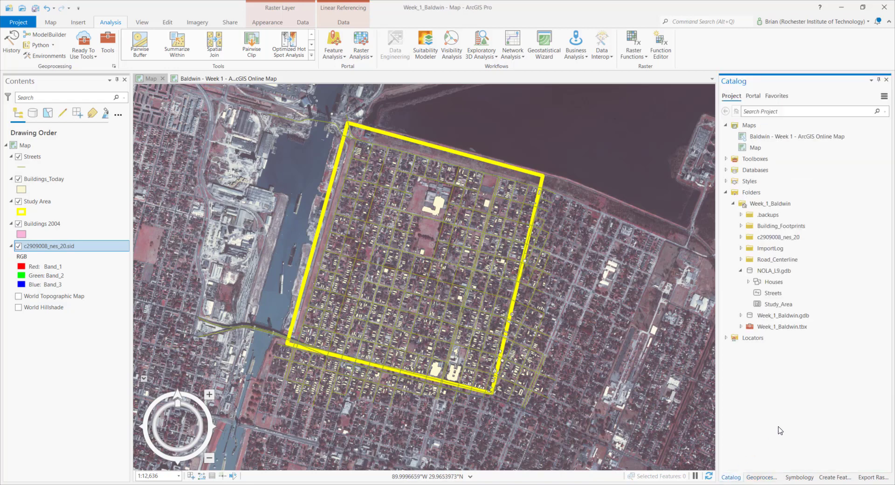
right_click(765, 275)
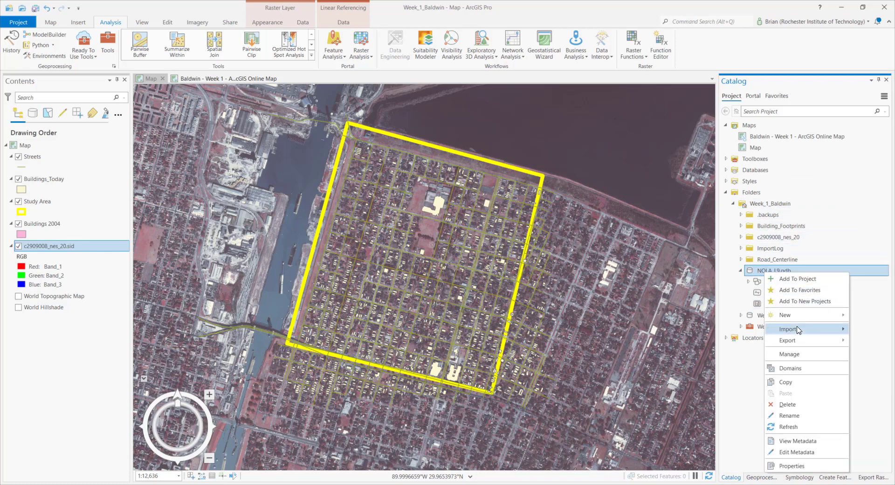
left_click(802, 427)
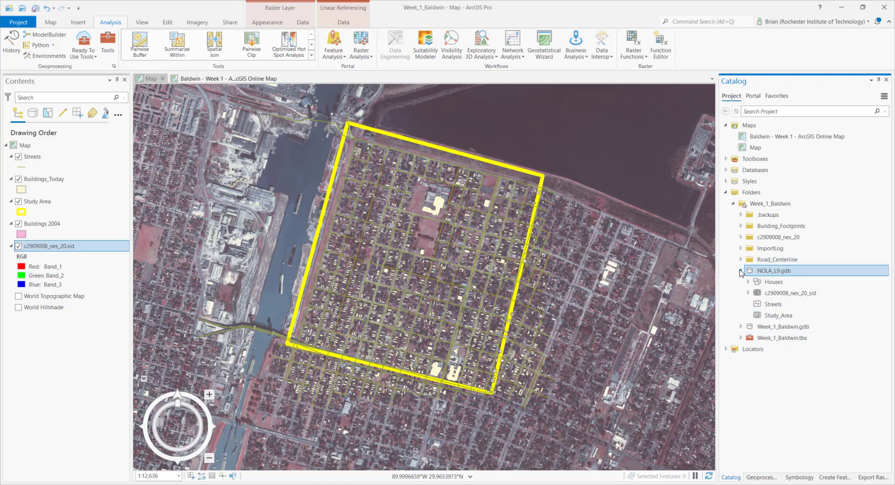
mouse_move(783, 295)
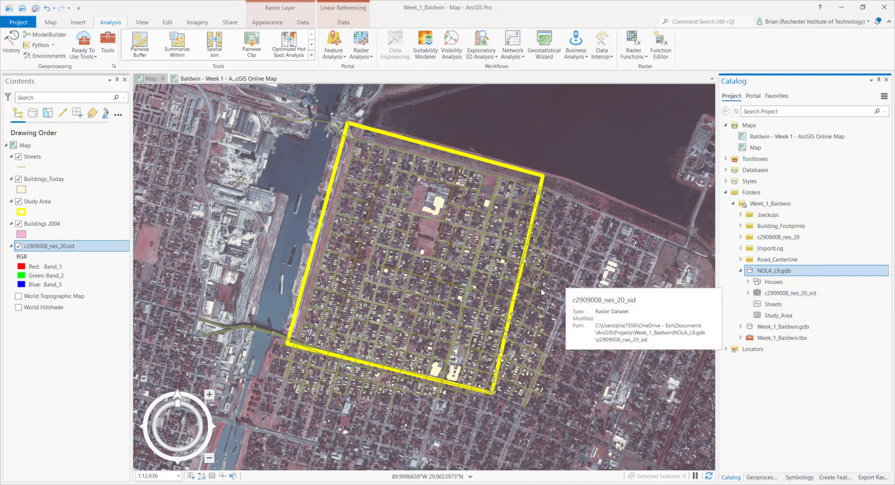
Hide the original c2909008_nes_20.sid layer and add the c2909008_nes_20_sid raster from NOLA_L9.gdb to the current map.
left_click(18, 248)
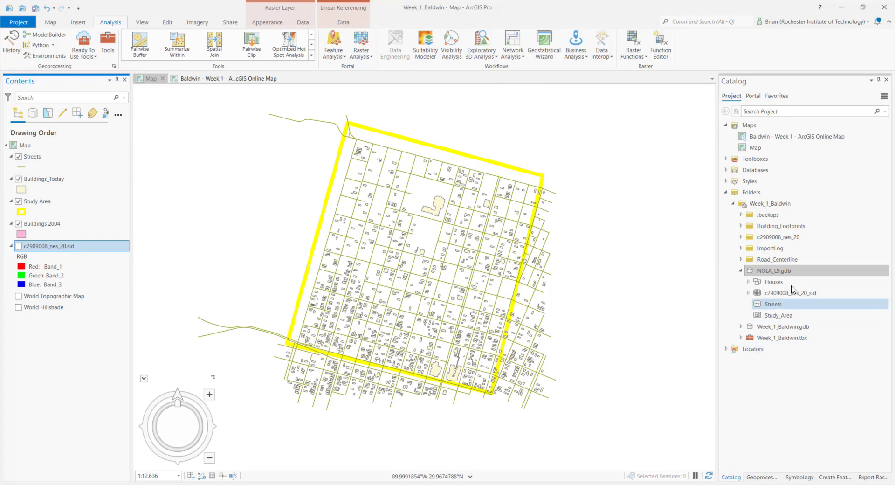
left_click(778, 295)
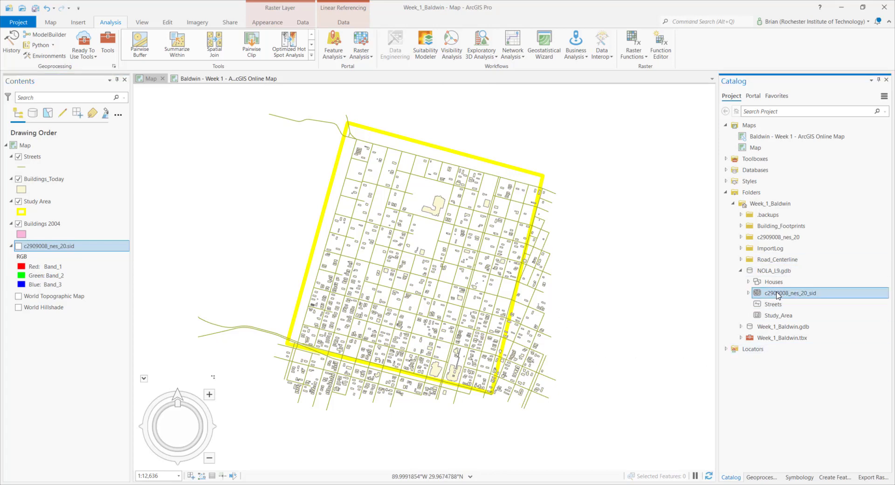
right_click(777, 295)
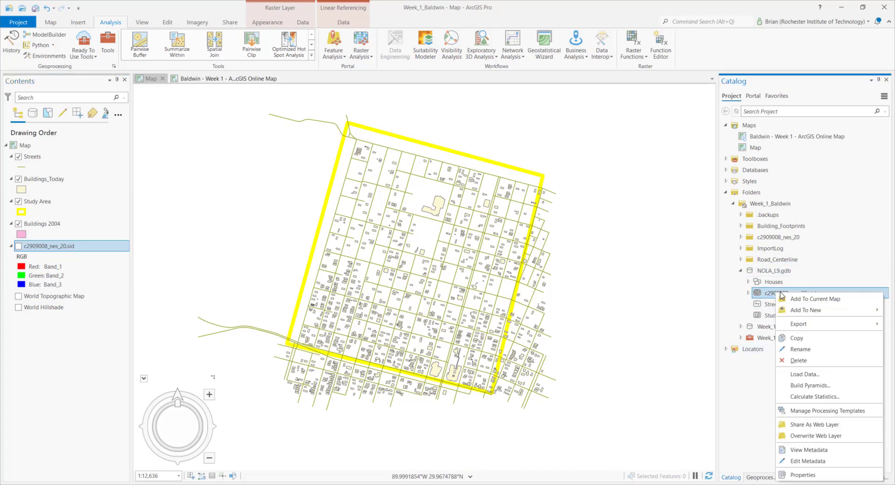
left_click(806, 299)
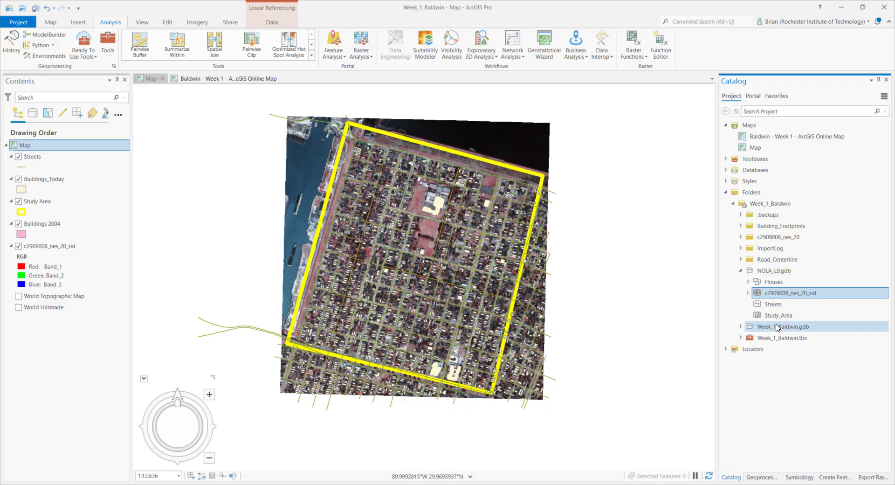
Examine the Buildings_Today footprints and Streets lines up close against the clipped imagery inside the study area.
mouse_move(772, 277)
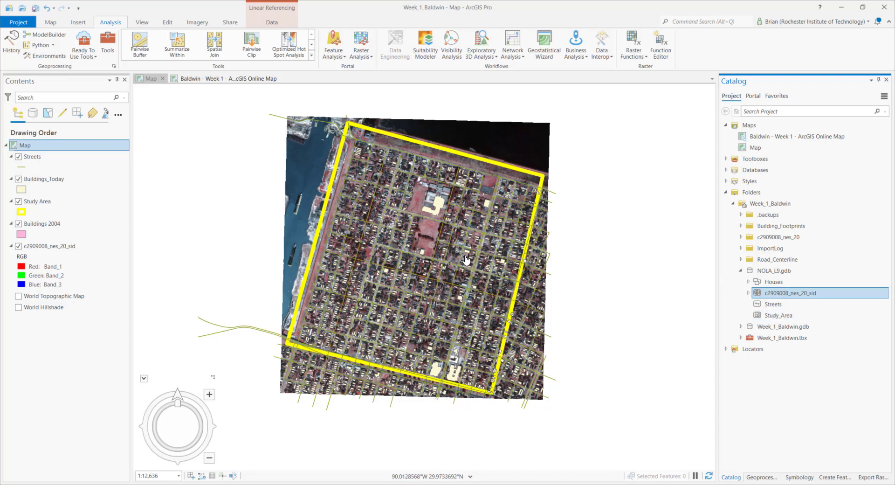
scroll(440, 238, "up", 6)
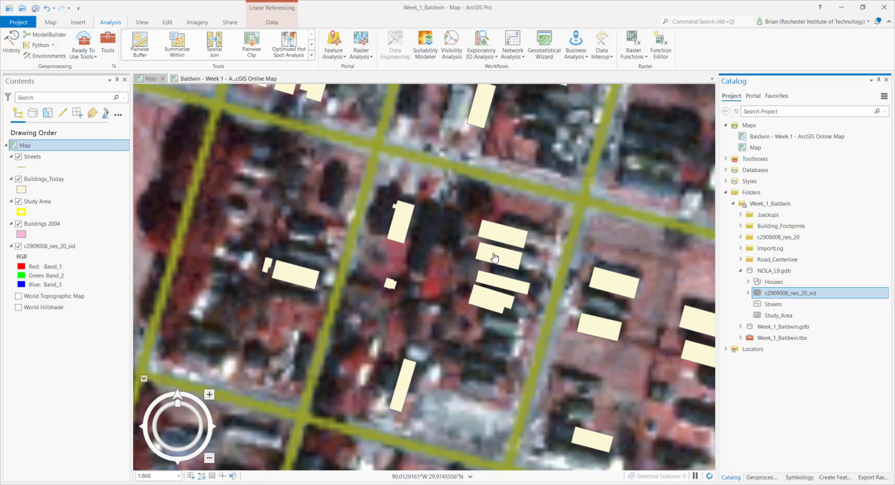
scroll(504, 256, "down", 2)
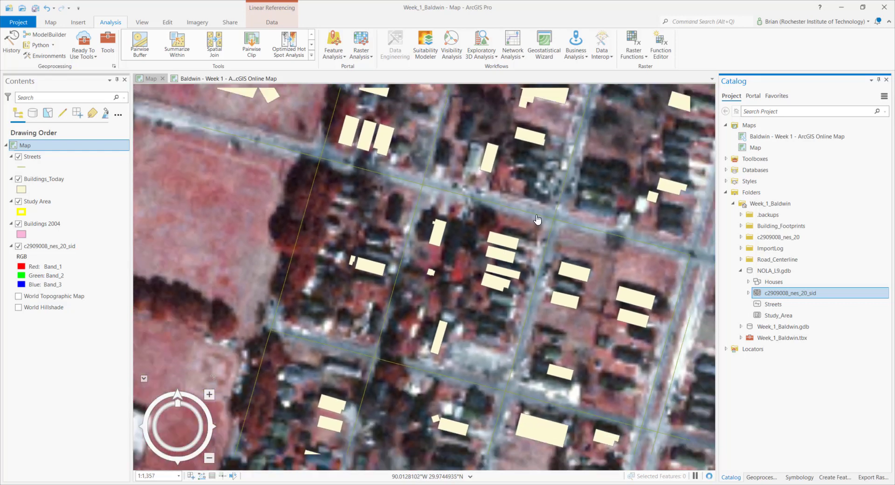
left_click_drag(550, 210, 331, 233)
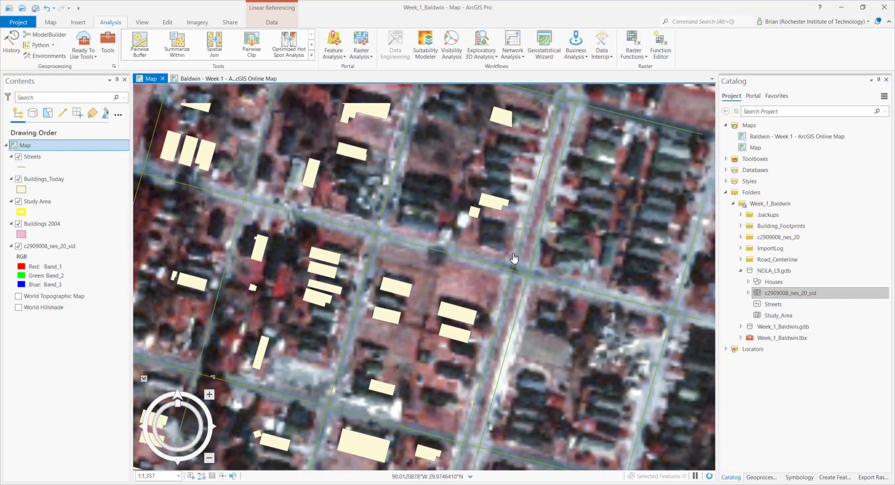
left_click_drag(556, 259, 371, 318)
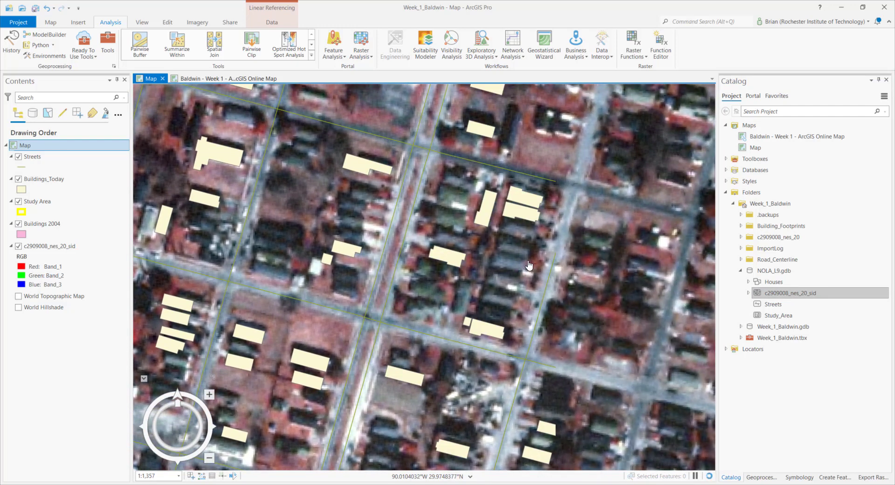
Open the feature creation templates and hide the Buildings_Today, Study Area and Streets layers, leaving Buildings 2004 over the imagery.
left_click_drag(526, 227, 495, 265)
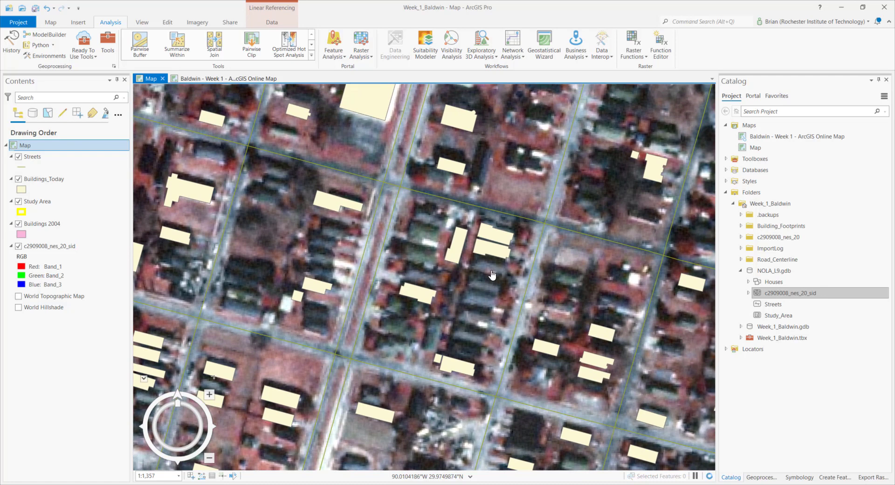
left_click(17, 179)
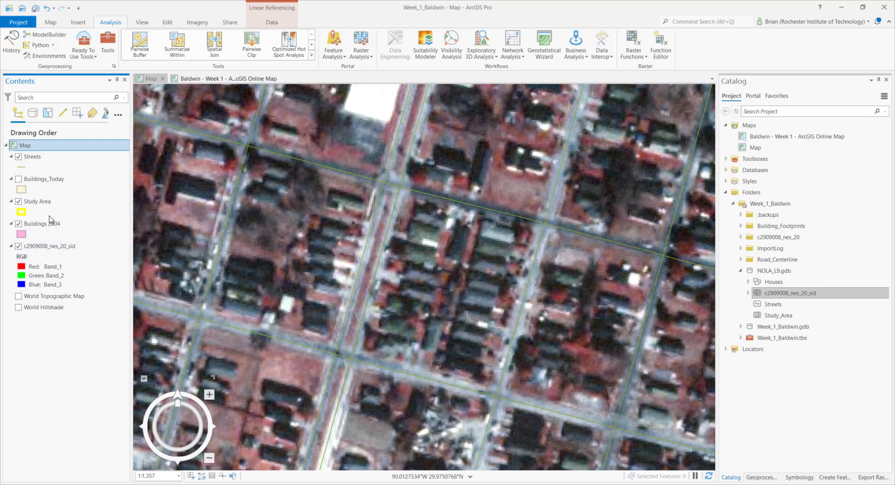
left_click(167, 23)
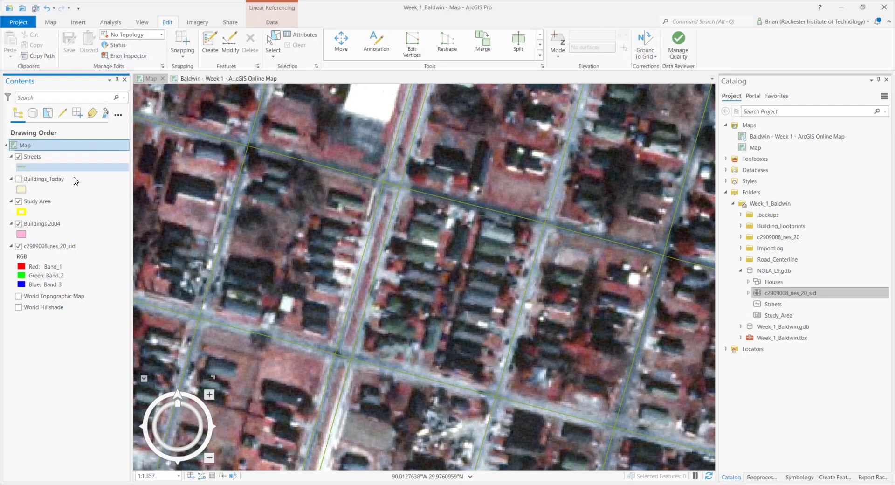
left_click(211, 41)
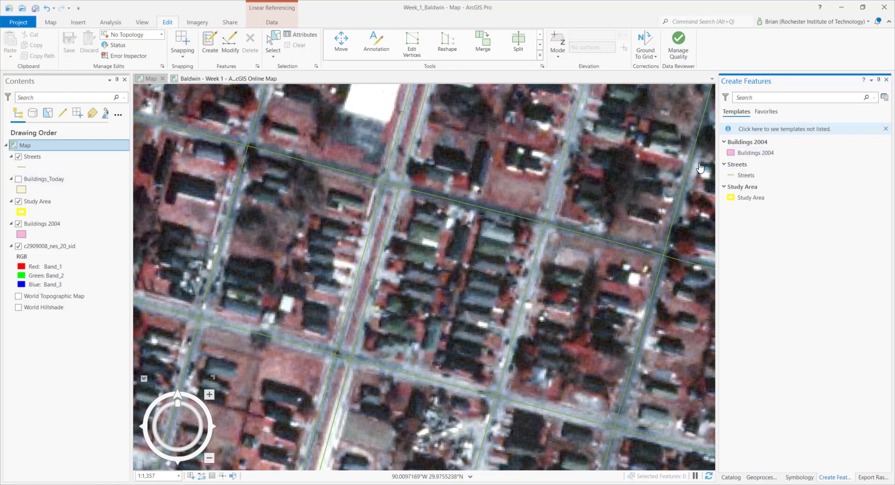
left_click(18, 201)
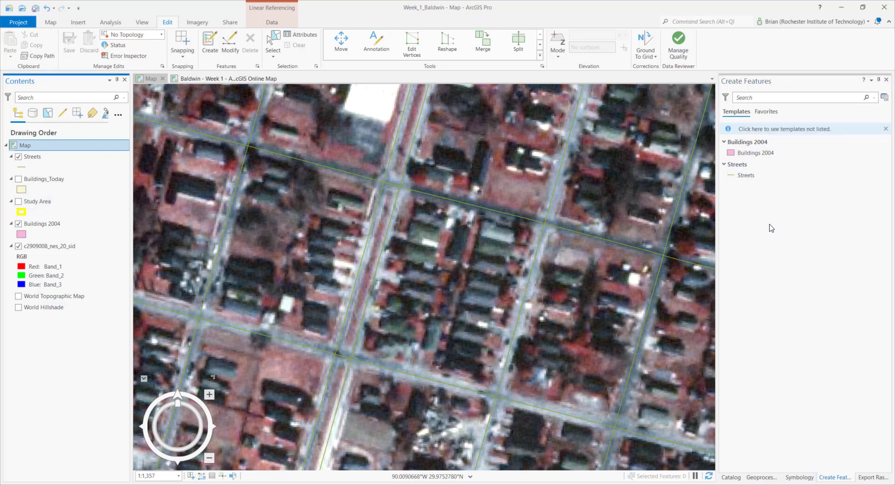
left_click(18, 158)
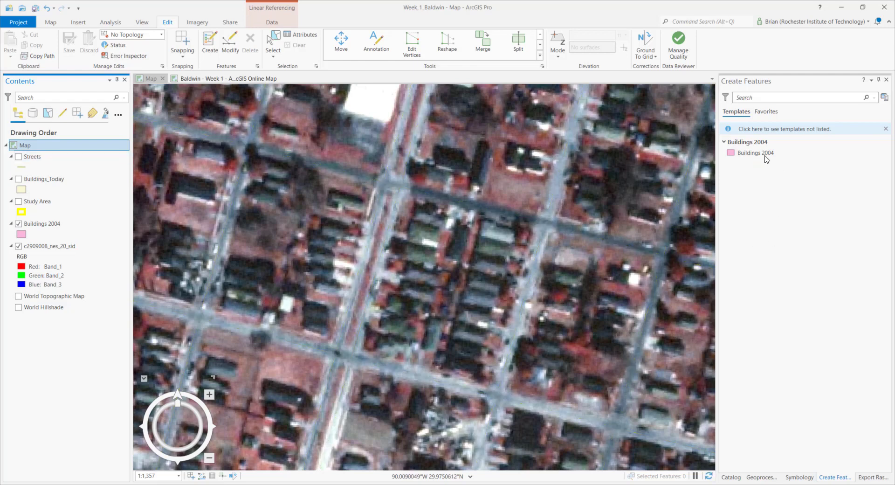
Draw a rectangular Buildings 2004 footprint over the northeasternmost roof of the central block, aligned with the roof's angle.
left_click(744, 156)
left_click(745, 156)
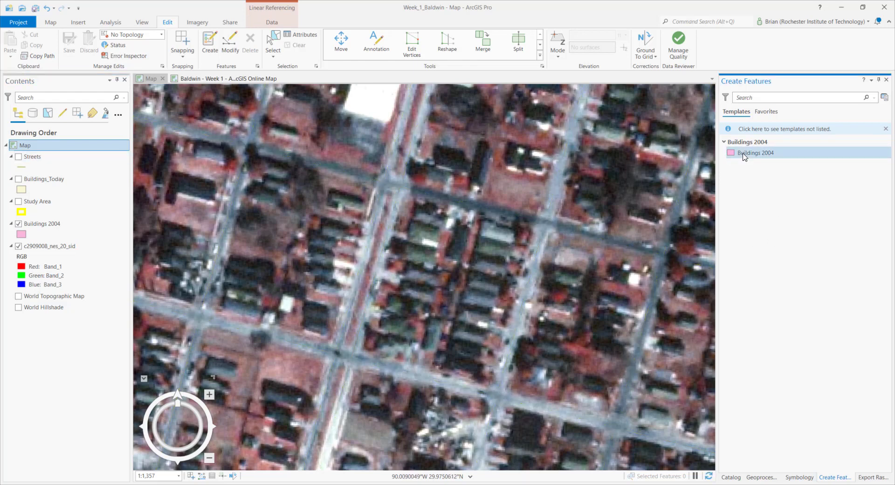
left_click(745, 156)
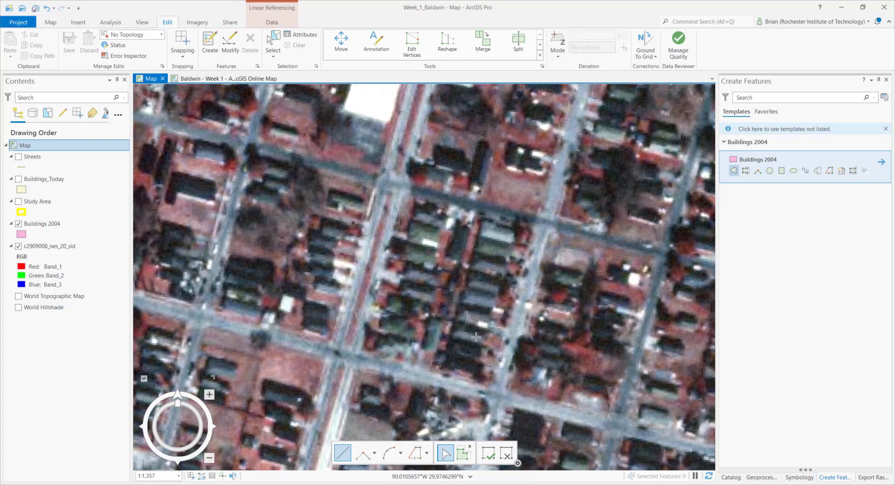
scroll(462, 342, "up", 2)
scroll(462, 342, "up", 2)
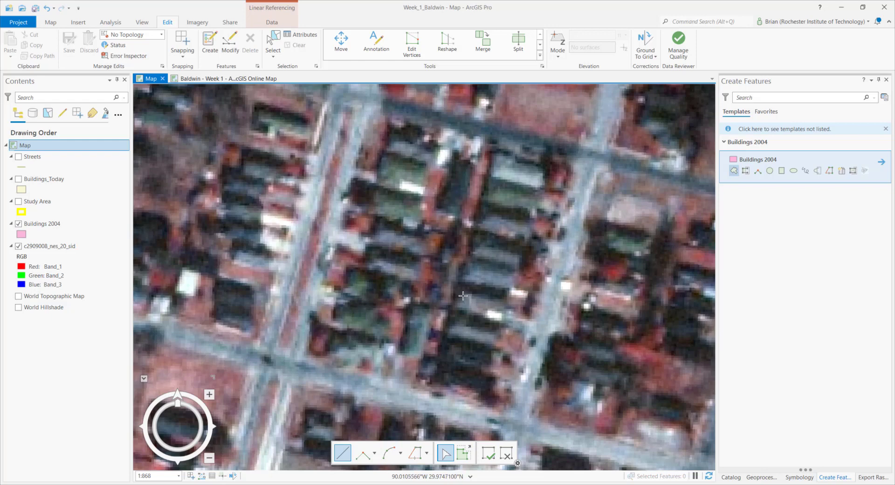
left_click(781, 172)
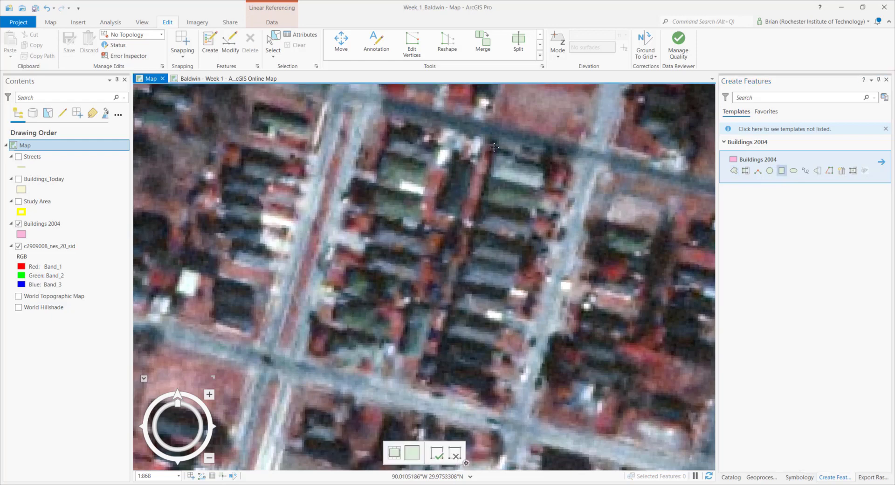
left_click(487, 175)
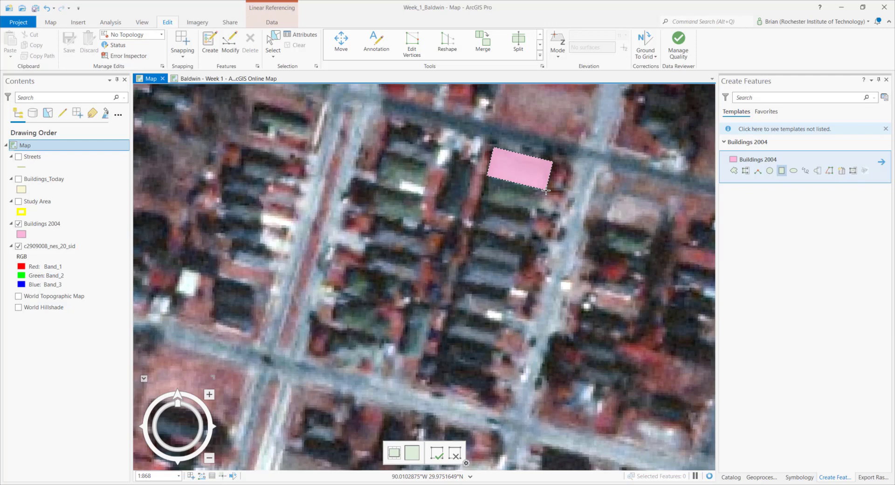
left_click(546, 190)
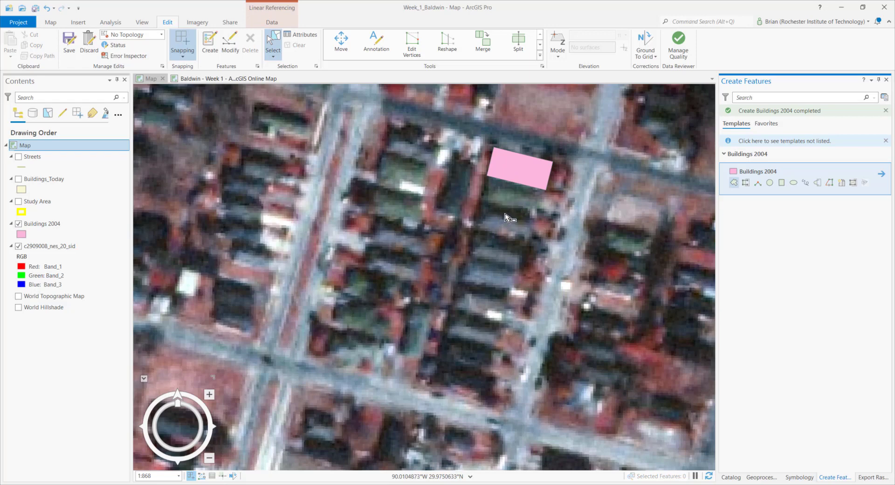
Start a Buildings 2004 polygon at the first footprint's southwest corner and draw its west side perpendicular to that footprint's south edge.
left_click(734, 186)
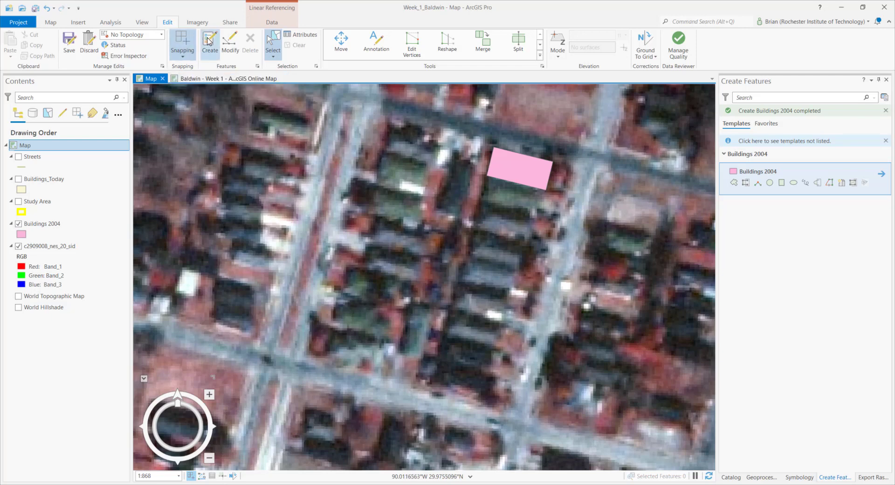
left_click(210, 43)
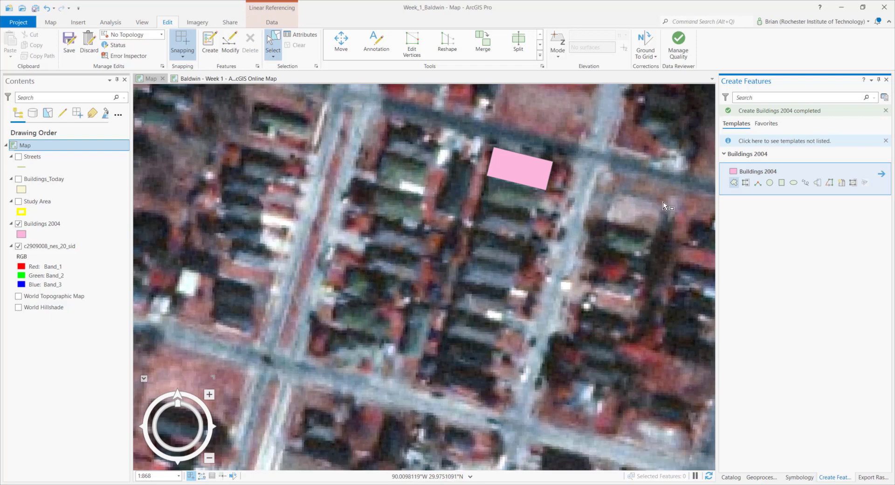
left_click(734, 184)
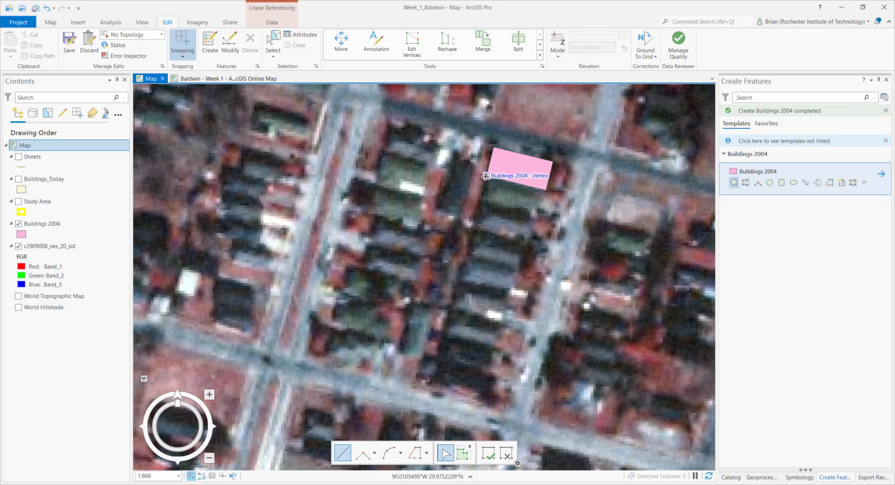
left_click(489, 198)
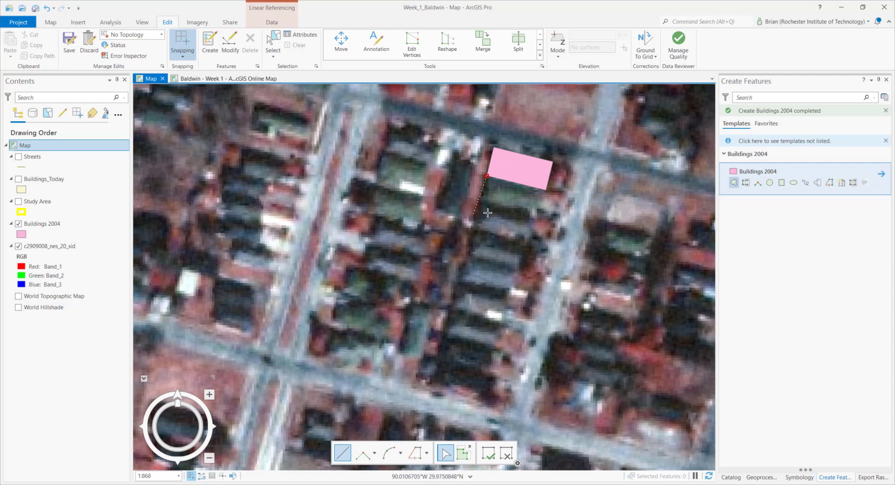
right_click(519, 183)
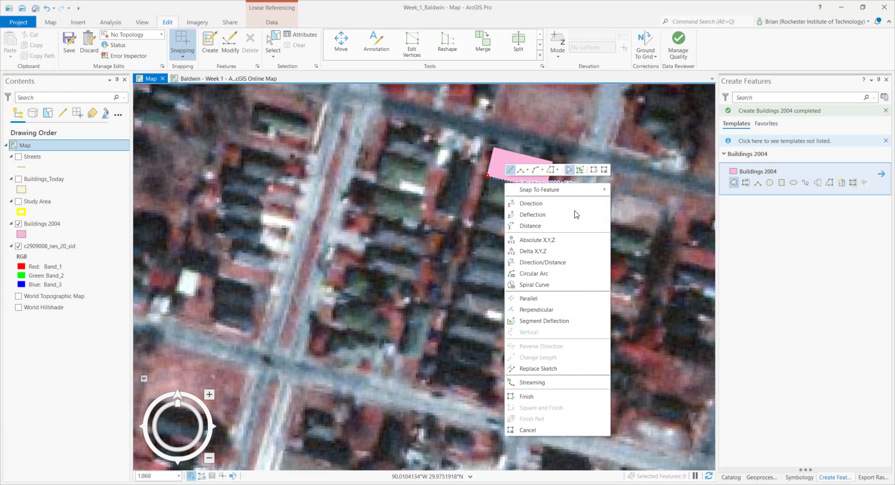
left_click(570, 310)
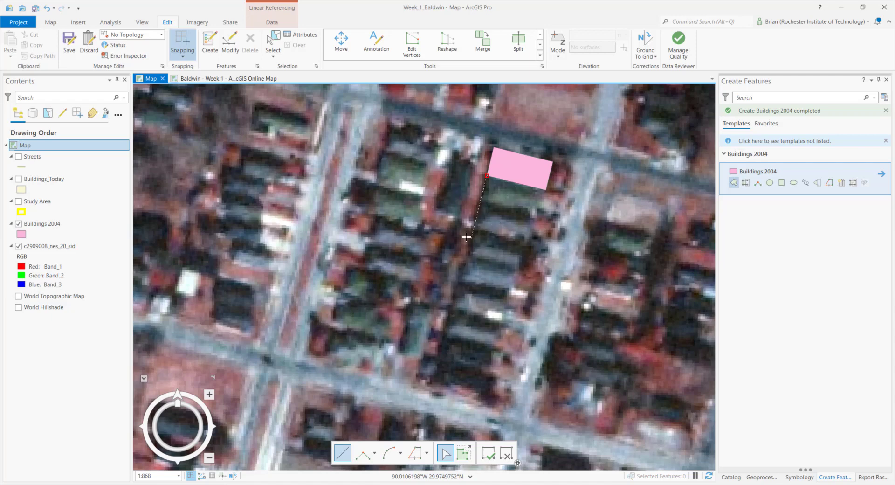
left_click(480, 203)
Complete the adjoining footprint with sides parallel to the first footprint's south and east edges, finish the sketch and clear the selection.
right_click(514, 184)
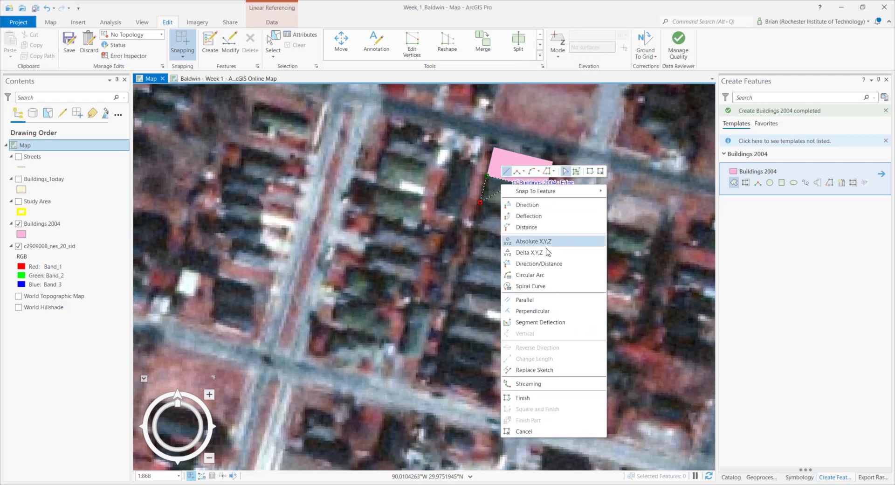
left_click(544, 303)
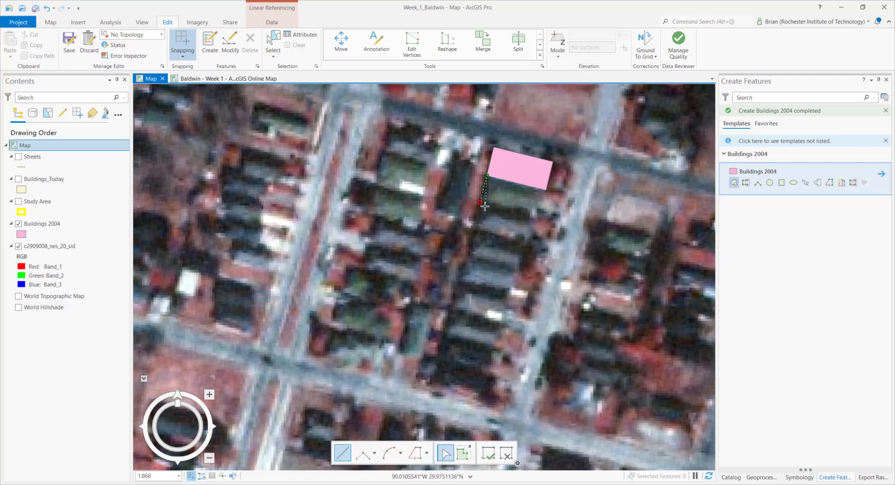
left_click(534, 216)
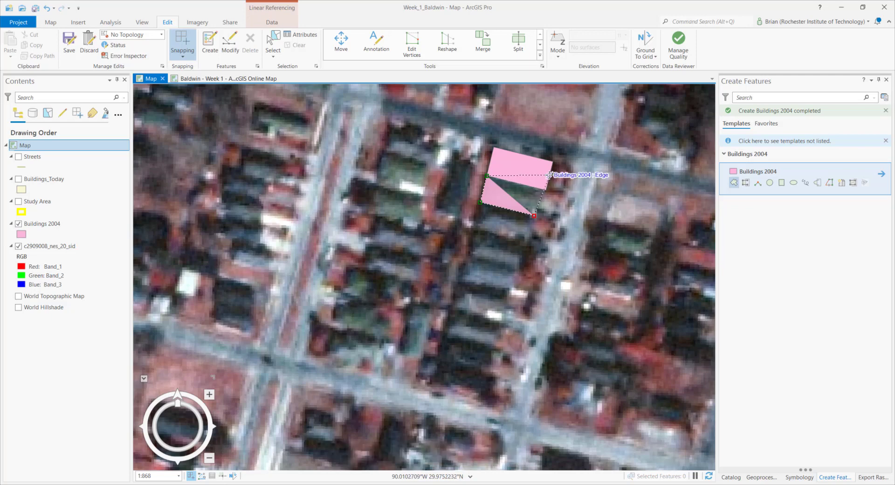
right_click(549, 175)
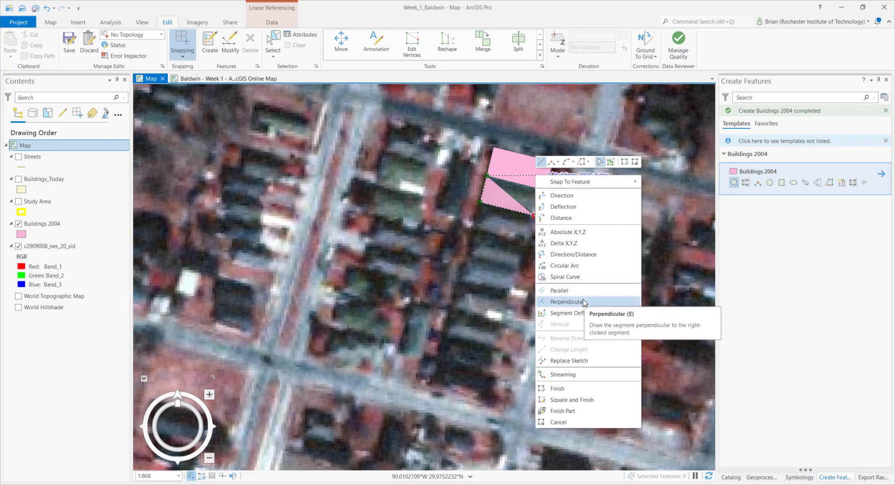
left_click(583, 294)
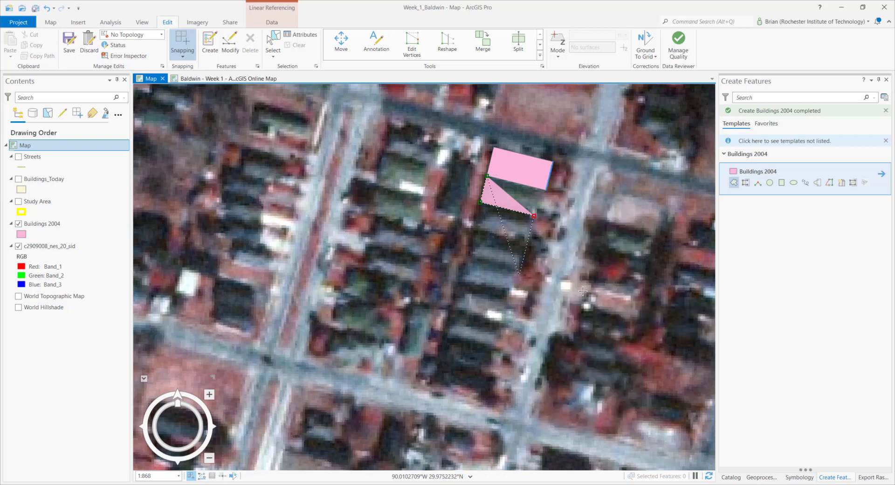
left_click(540, 192)
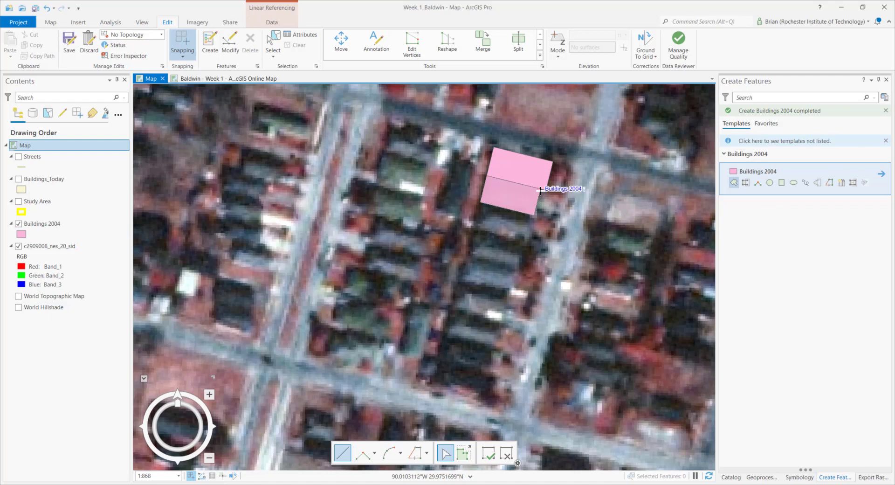
key("F2")
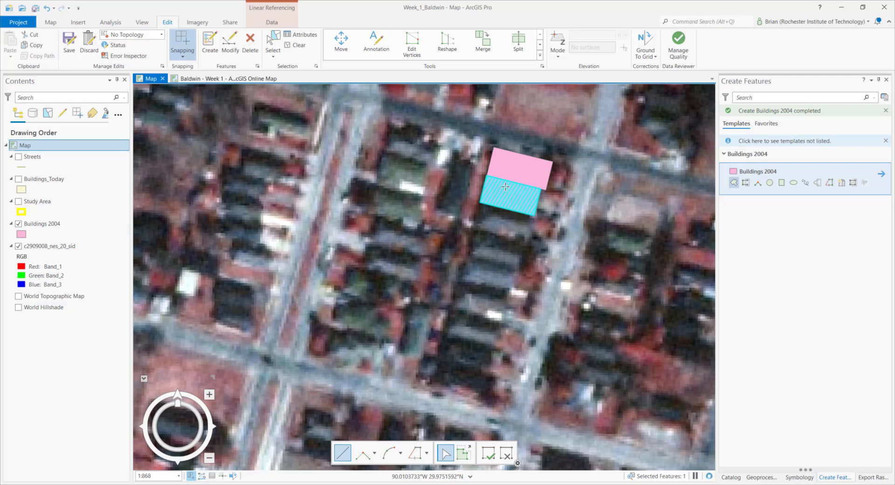
left_click(297, 45)
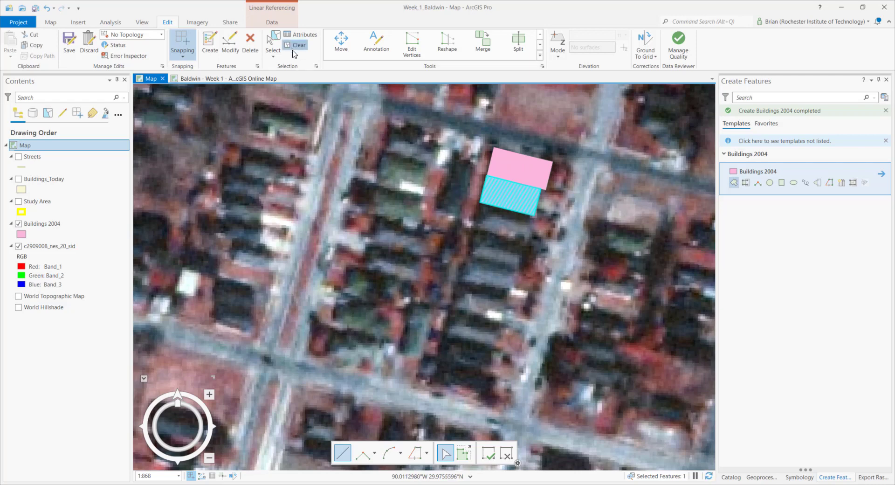
Draw rectangular Buildings 2004 footprints over the block's other roofs, working south from the second footprint and snapping to its corners.
left_click(782, 184)
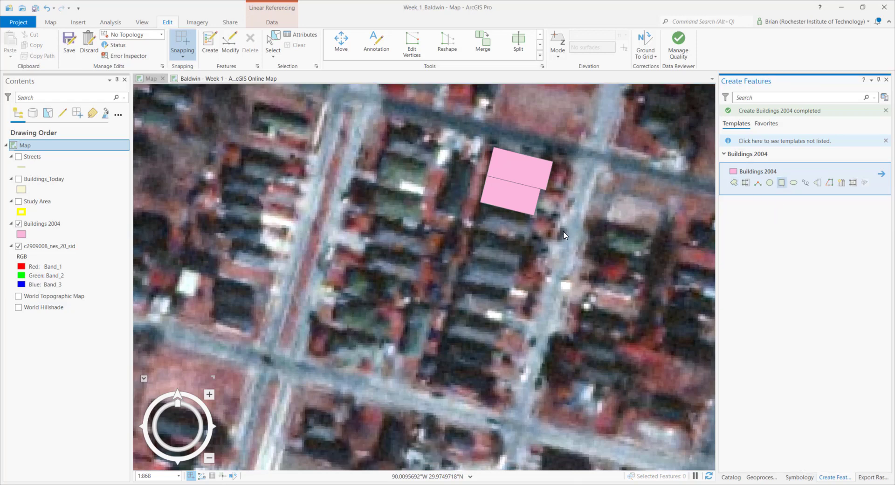
left_click(480, 203)
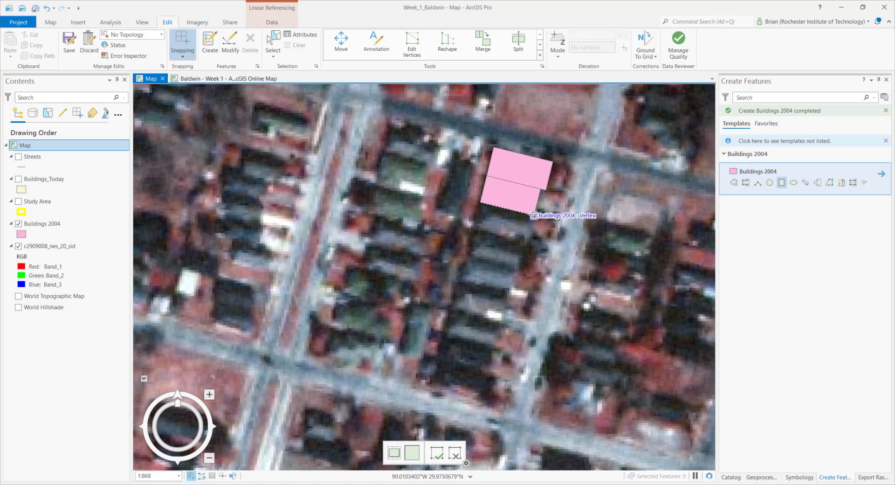
left_click(533, 214)
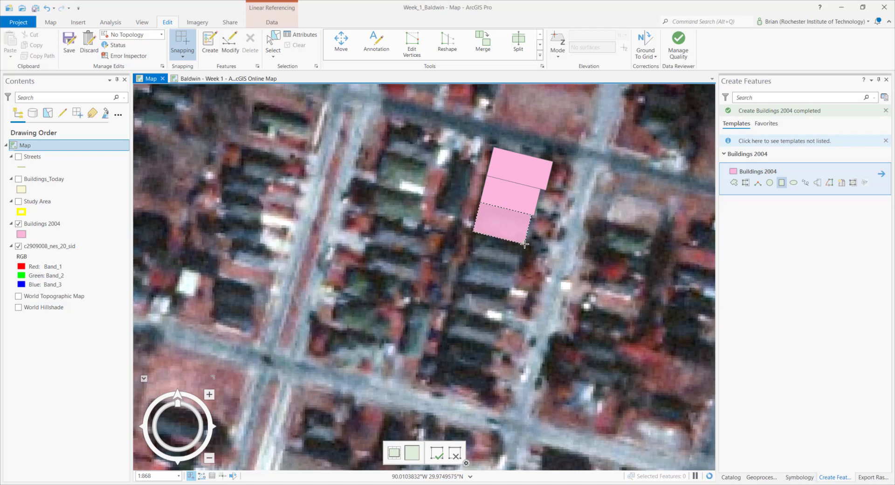
left_click(475, 236)
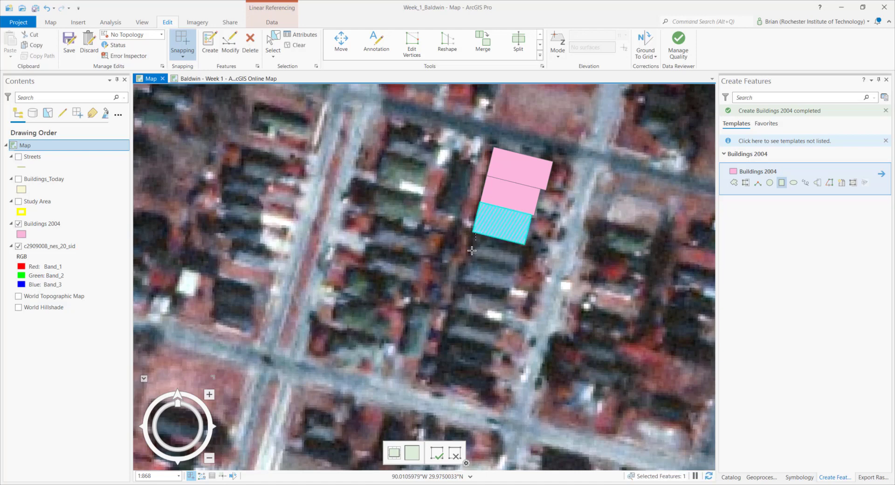
left_click(523, 244)
left_click(517, 267)
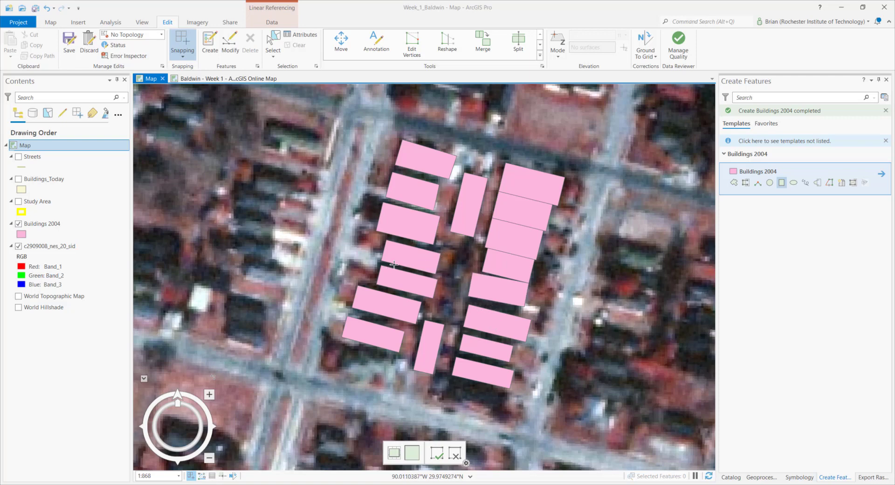
Change the fill colour of the Buildings 2004 polygon symbol to bright green and apply it.
left_click(19, 236)
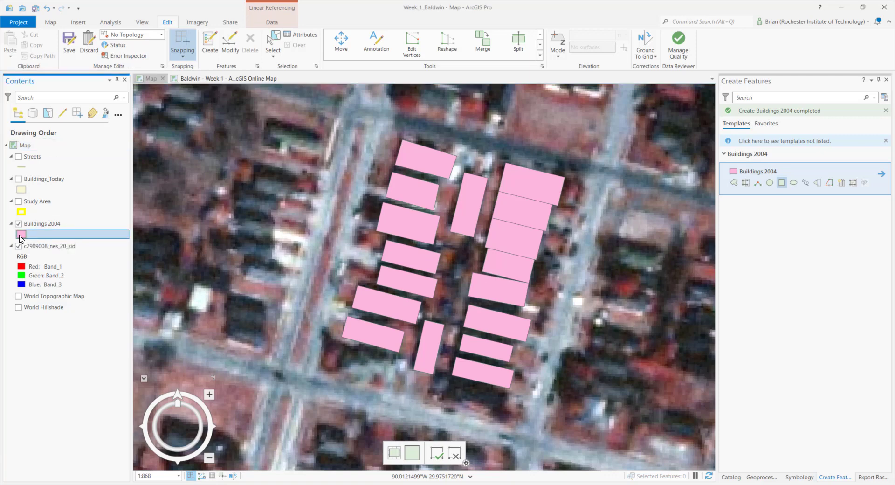
left_click(20, 235)
left_click(839, 218)
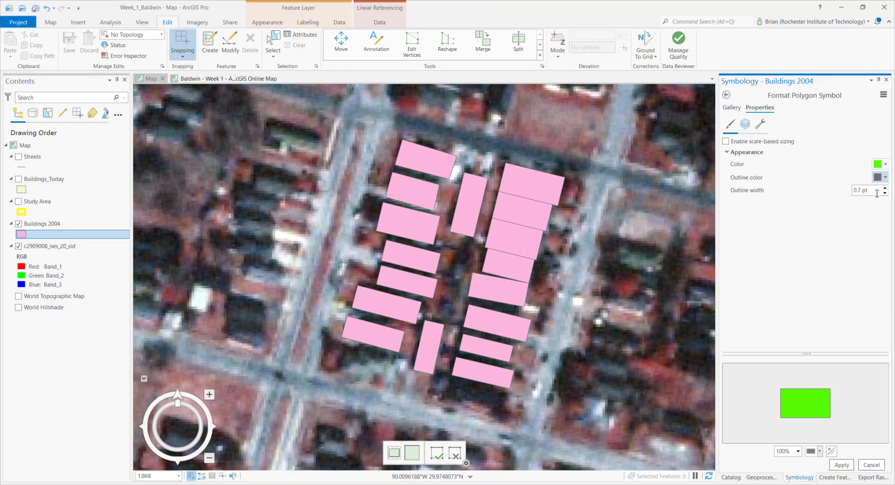
left_click(842, 465)
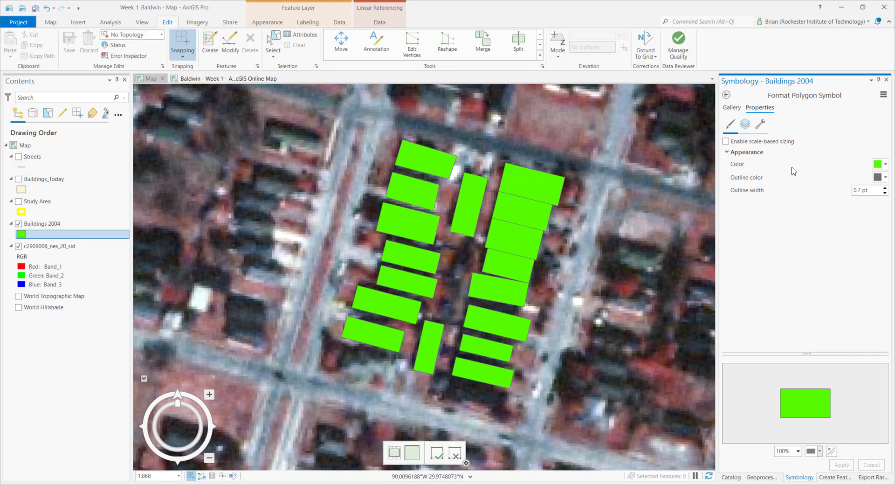
Set the transparency of the Buildings 2004 layer to 51.1%.
left_click(760, 125)
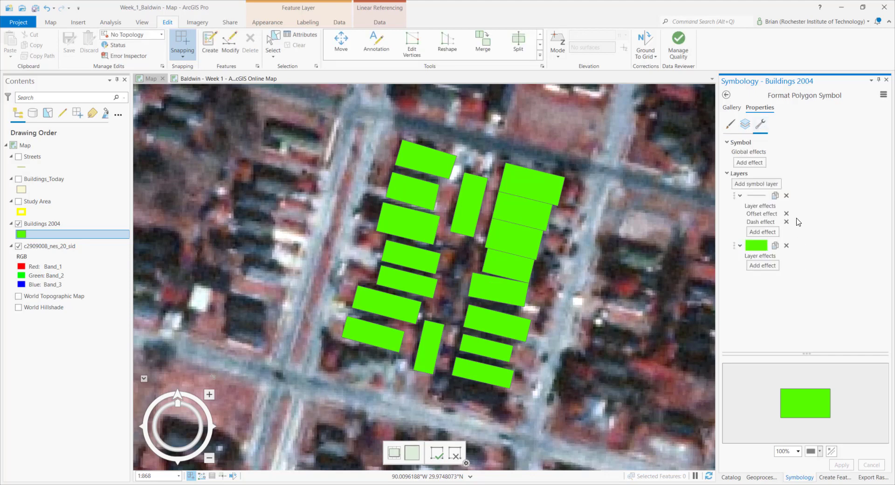
left_click(745, 126)
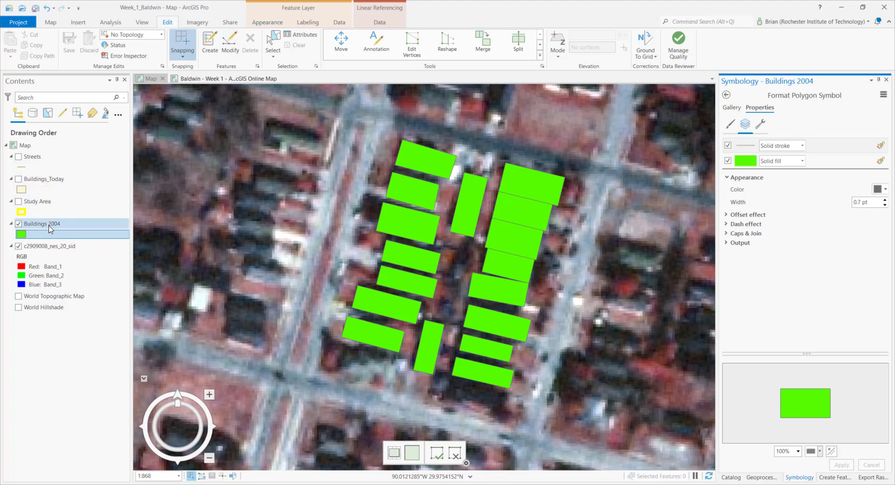
left_click(267, 23)
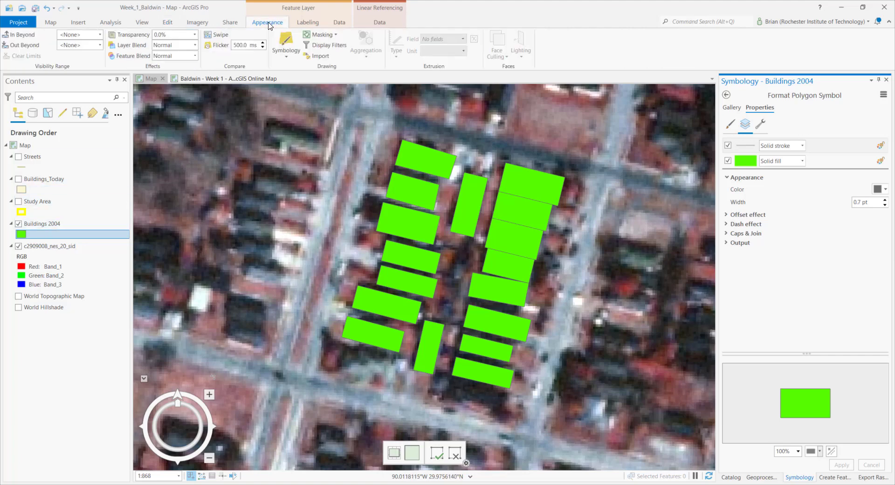
left_click(195, 35)
left_click_drag(158, 50, 177, 50)
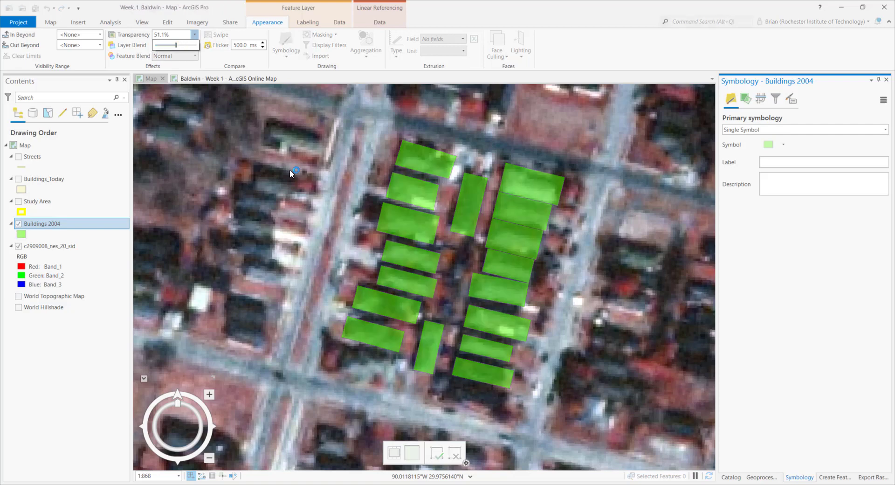
Turn on the Buildings_Today layer and set its transparency to 51.1%.
left_click(32, 180)
left_click(18, 179)
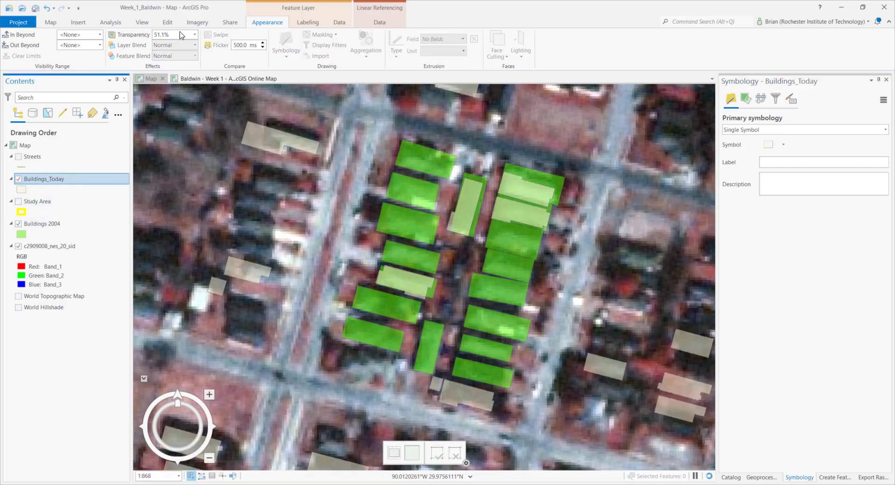
left_click(49, 182)
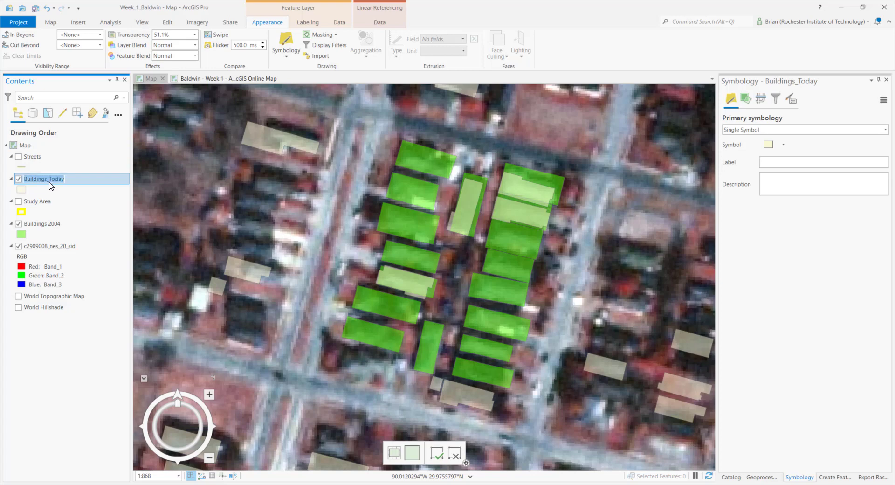
left_click(40, 203)
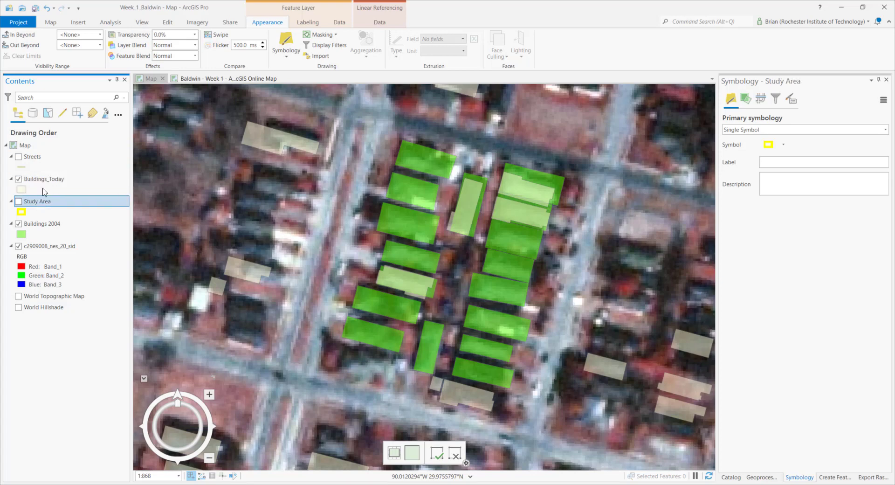
left_click(43, 183)
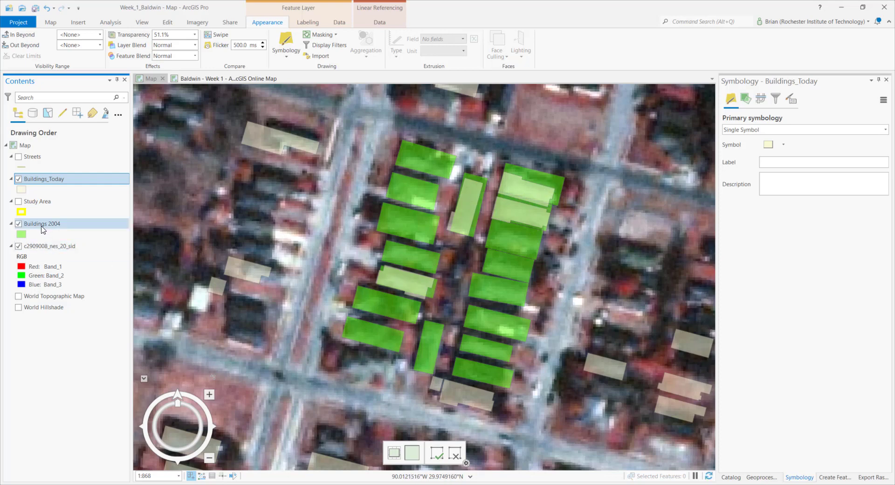
Move the Buildings 2004 layer above Study Area in the drawing order and turn on the Streets layer.
left_click_drag(42, 223, 44, 202)
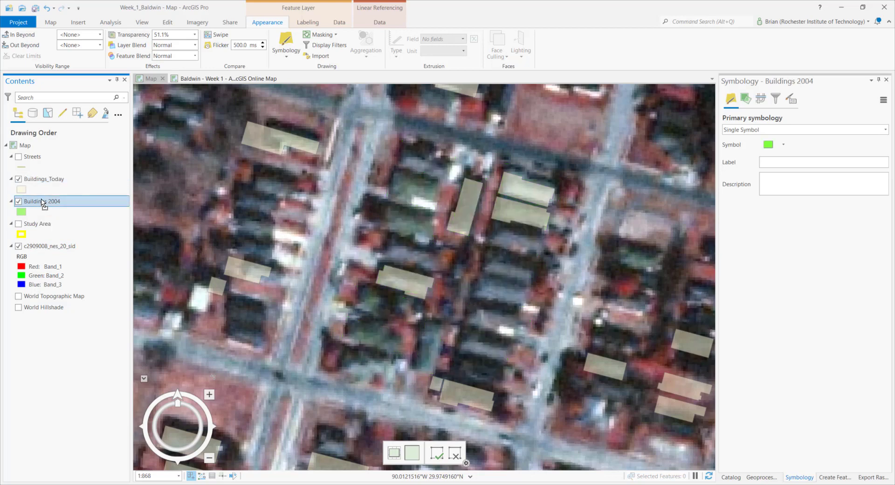
left_click(18, 158)
scroll(336, 244, "down", 2)
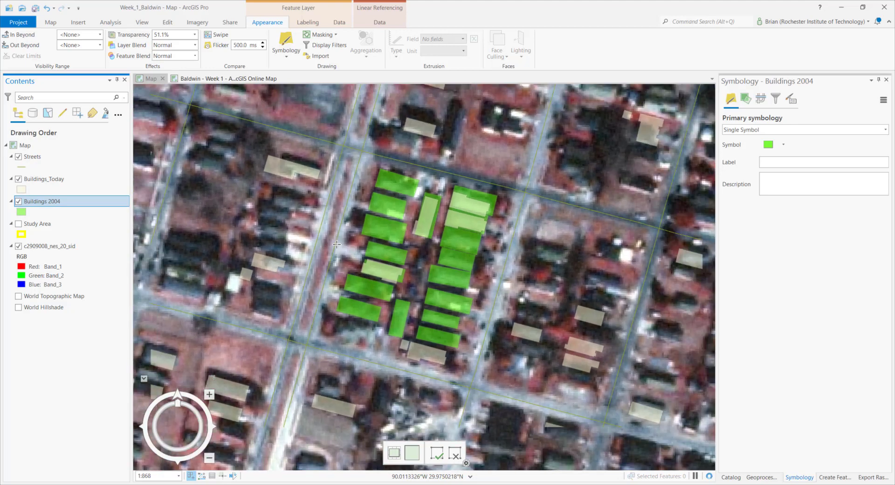
Look through the fields of the Streets attribute table for a road category, and close the table.
left_click(21, 168)
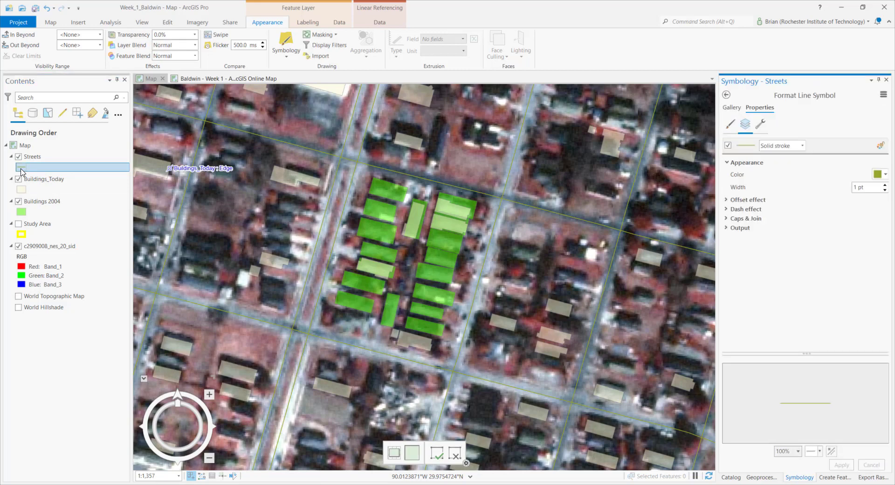
left_click(727, 94)
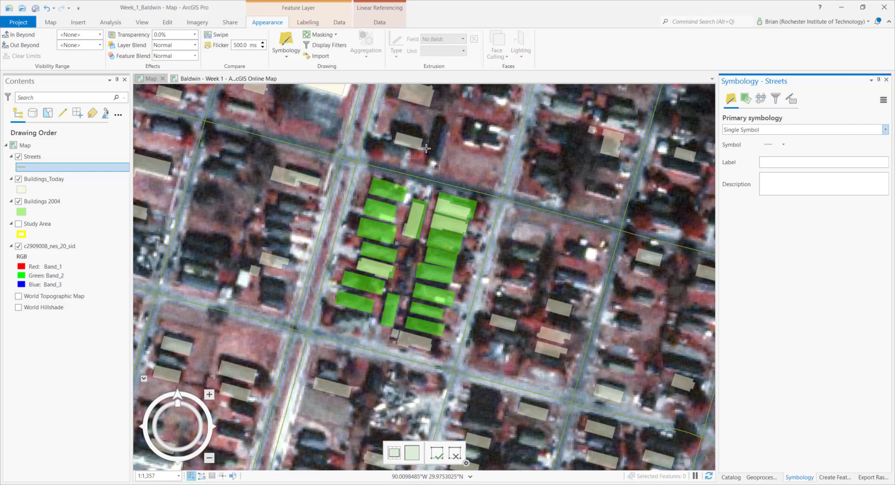
left_click(30, 159)
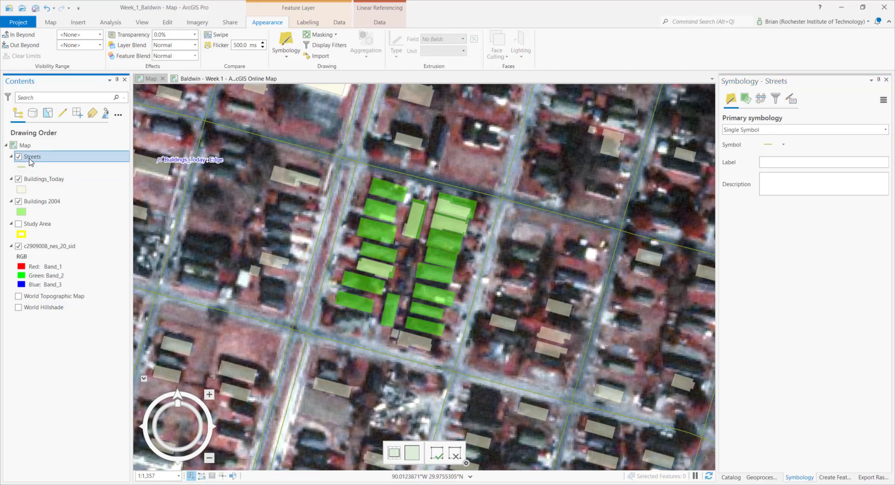
right_click(31, 161)
left_click(73, 204)
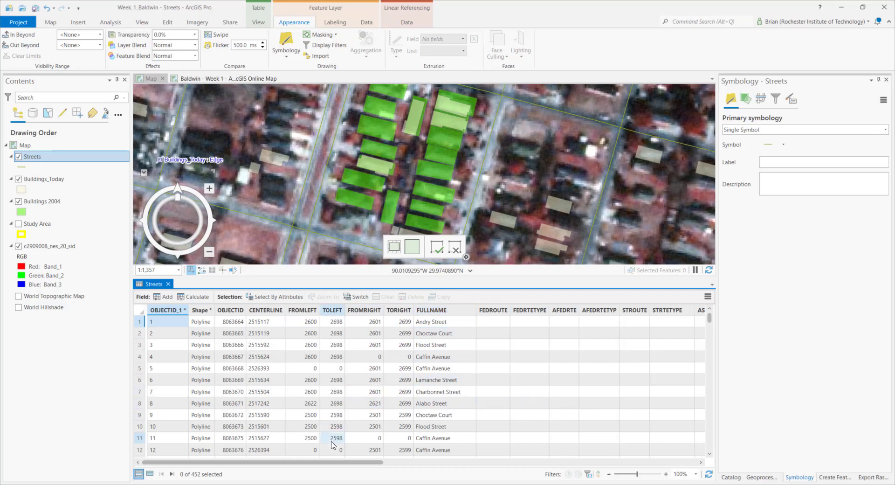
left_click_drag(410, 464, 411, 457)
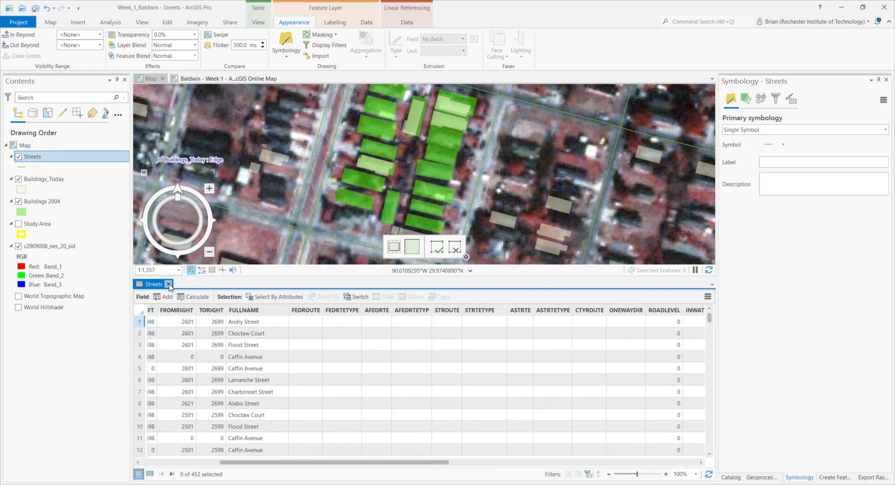
left_click(168, 284)
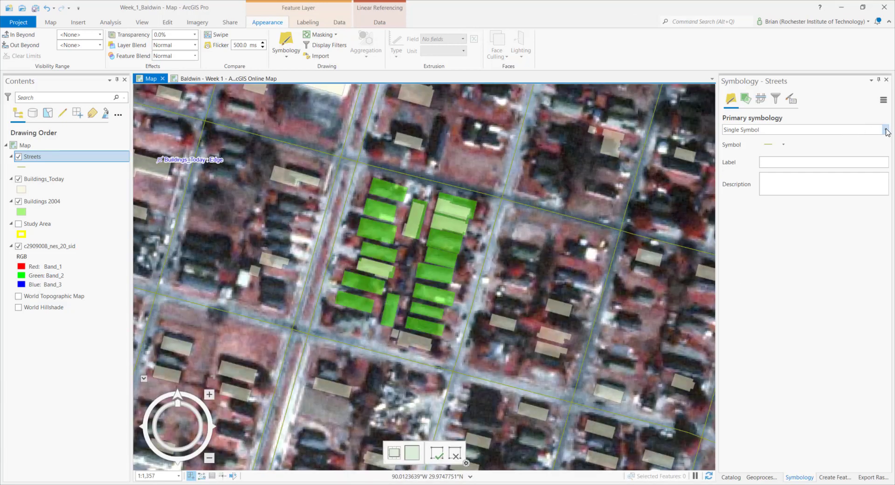
Symbolize the Streets layer by unique values of the ROADCLASS field.
left_click(886, 130)
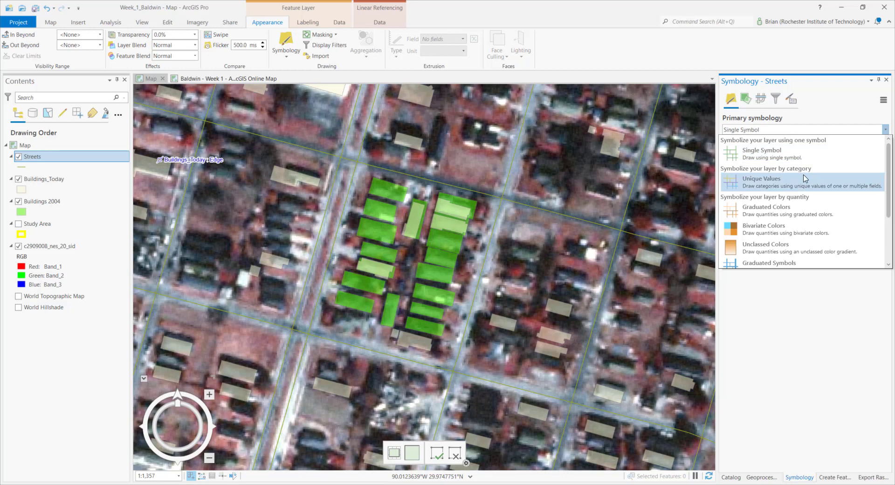
left_click(788, 181)
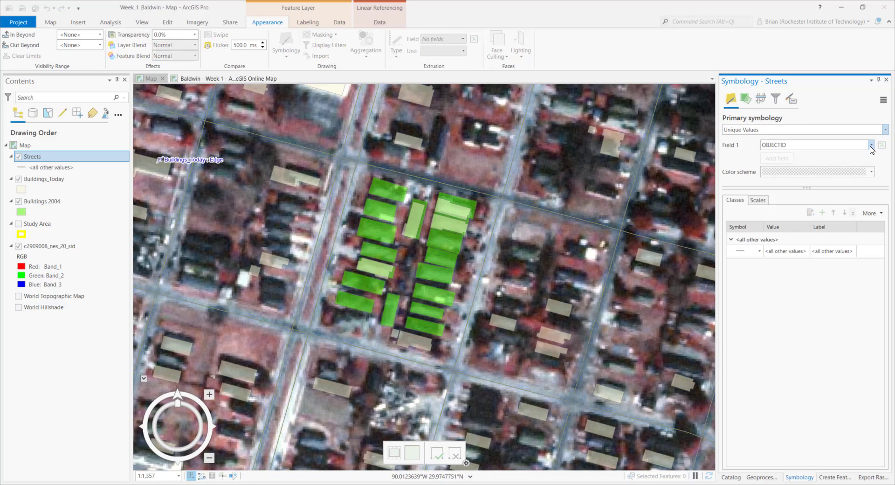
left_click(871, 145)
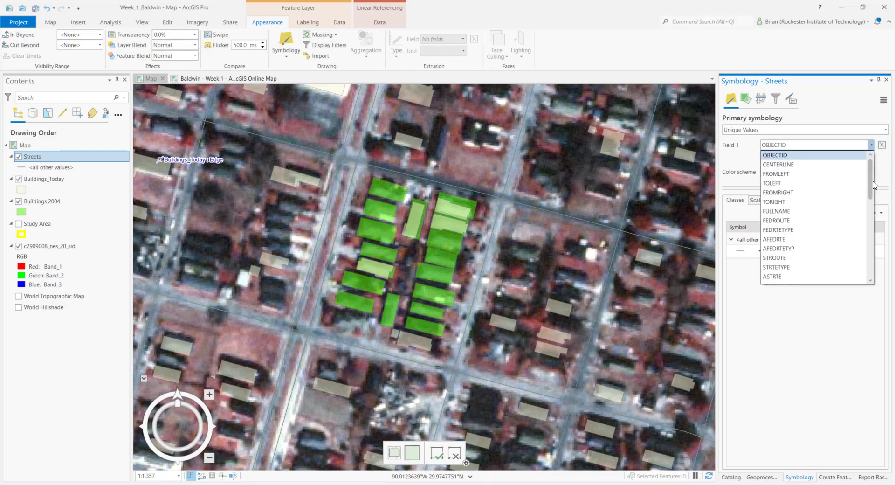
left_click_drag(870, 186, 856, 217)
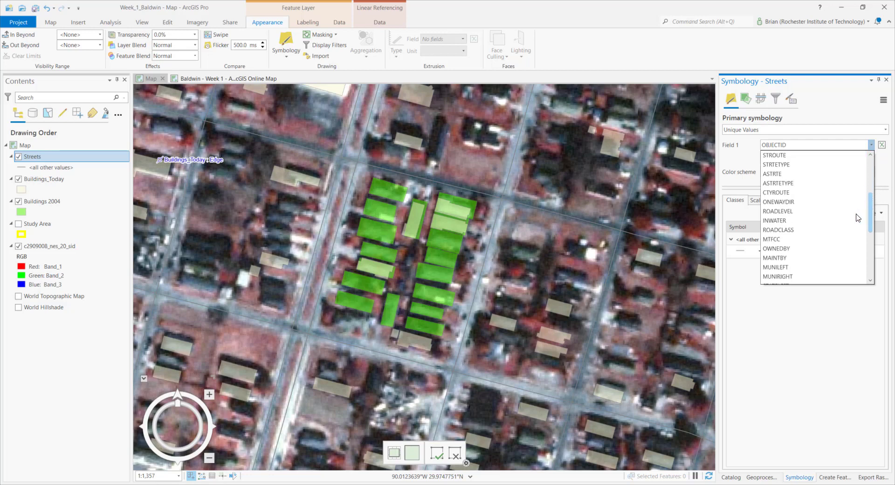
left_click(809, 231)
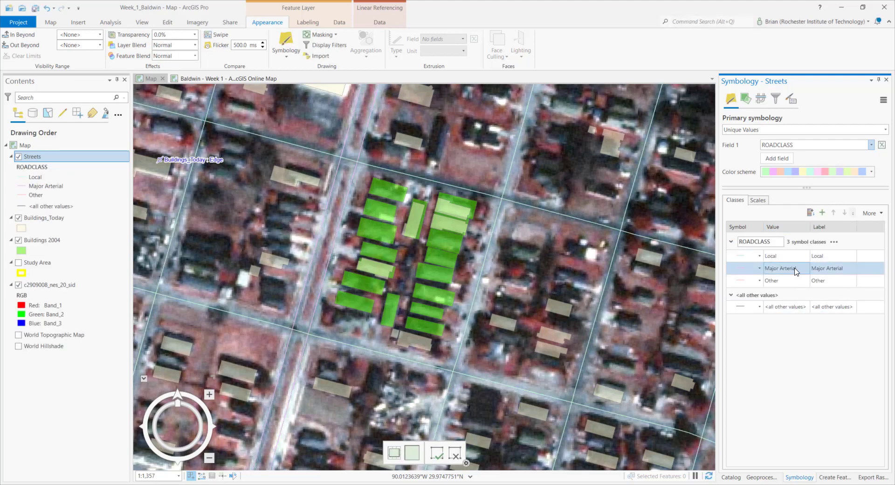
Give the Local street class a 3 pt orange line, apply it and return to the class list.
left_click(754, 258)
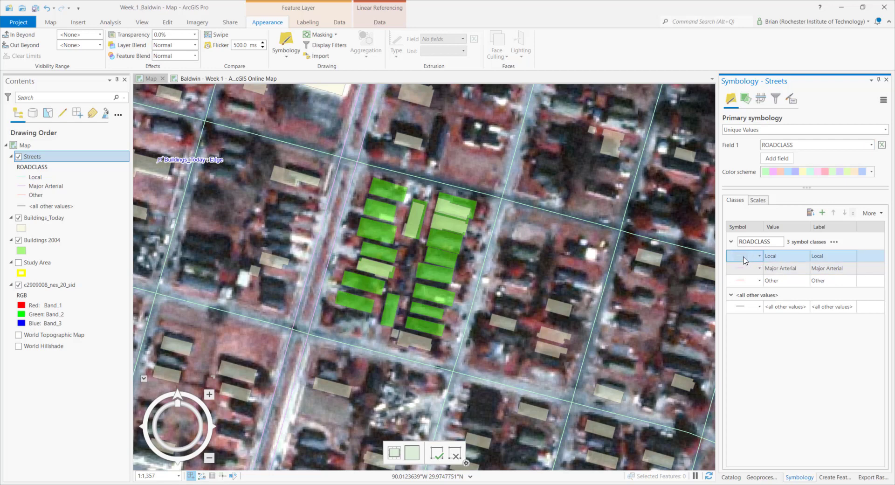
left_click(744, 260)
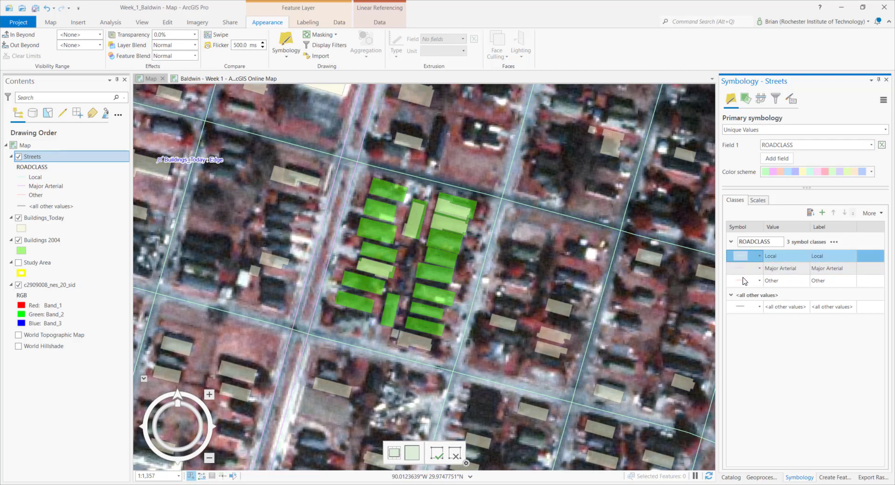
left_click(743, 261)
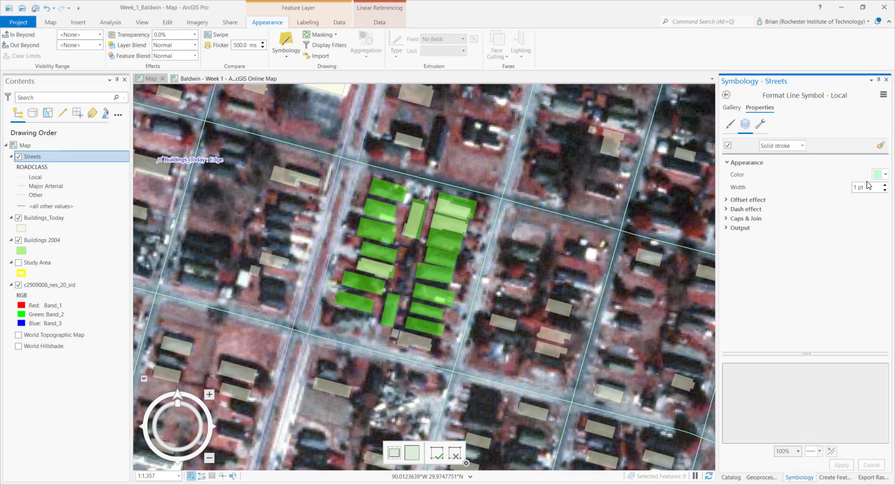
left_click(883, 186)
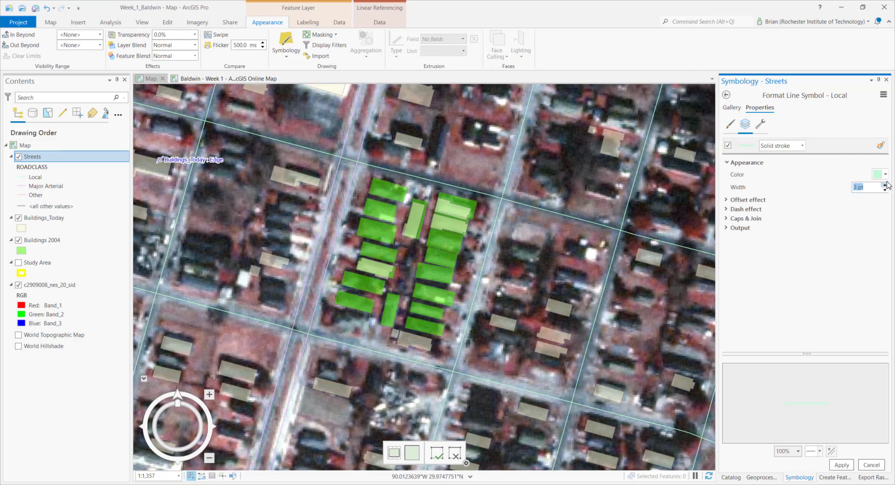
left_click(885, 176)
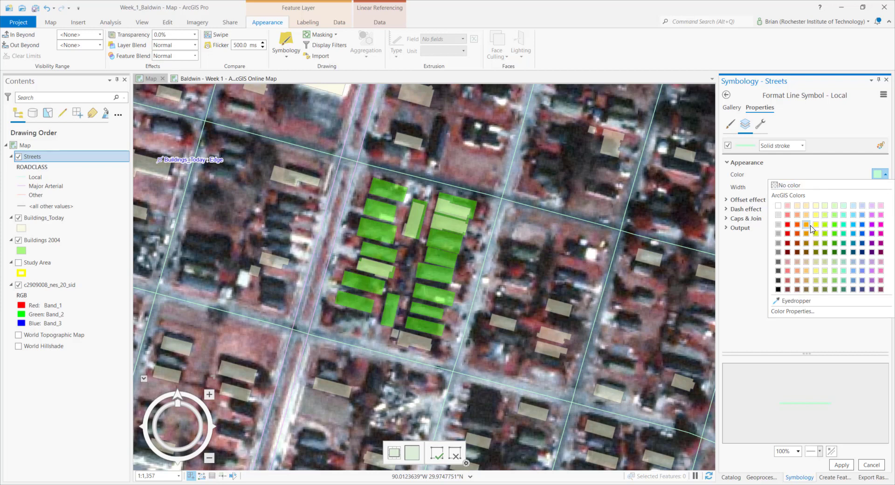
left_click(807, 227)
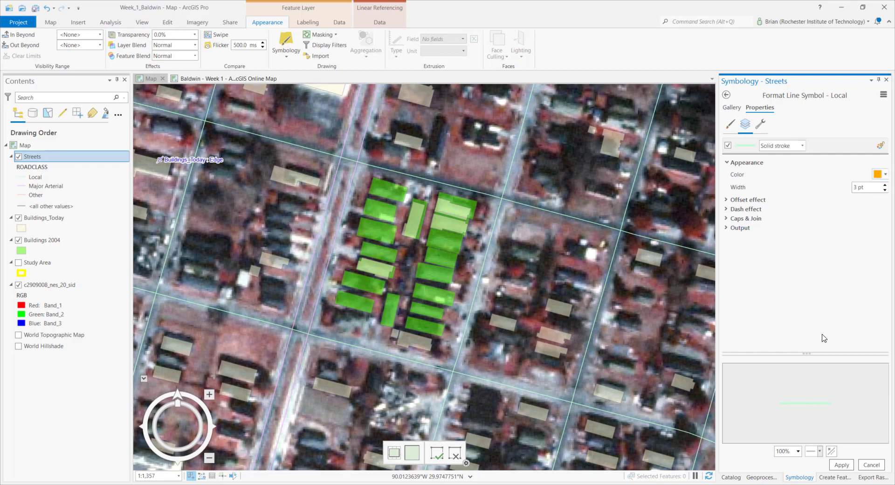
left_click(836, 464)
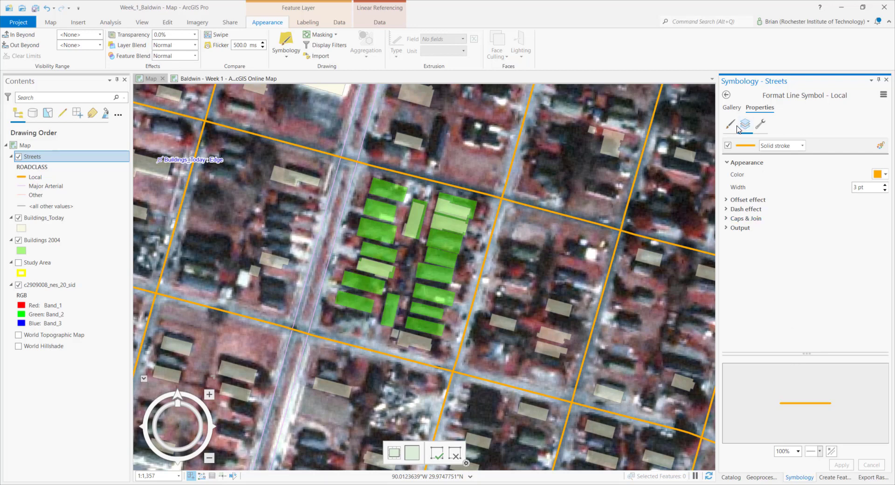
left_click(728, 96)
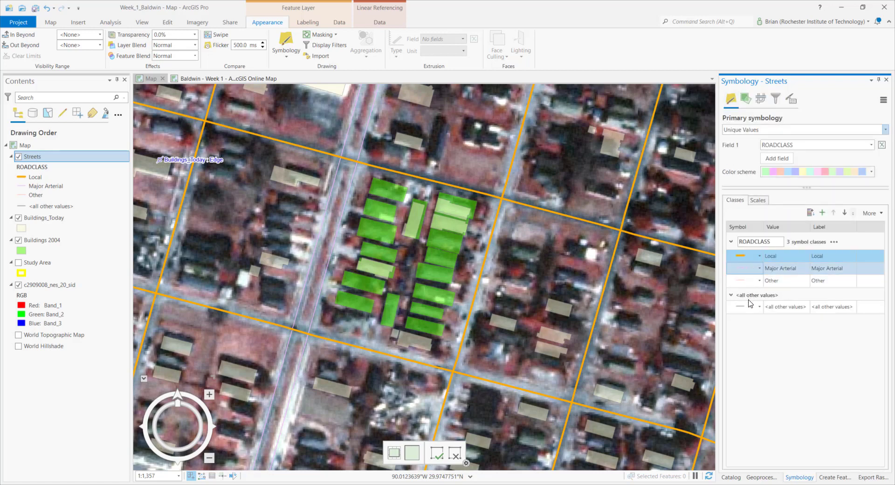
Assign the Major Road preset line symbol from ArcGIS 2D to the Major Arterial class and return to the class list.
left_click(741, 271)
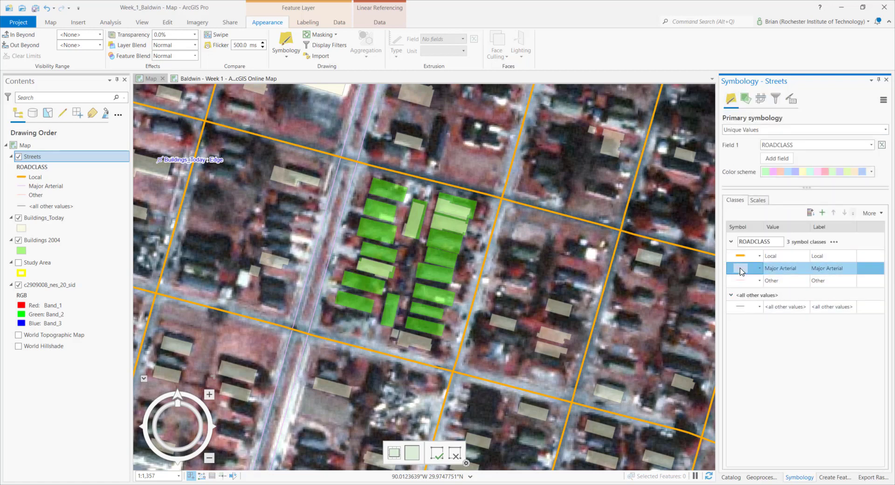
left_click(741, 270)
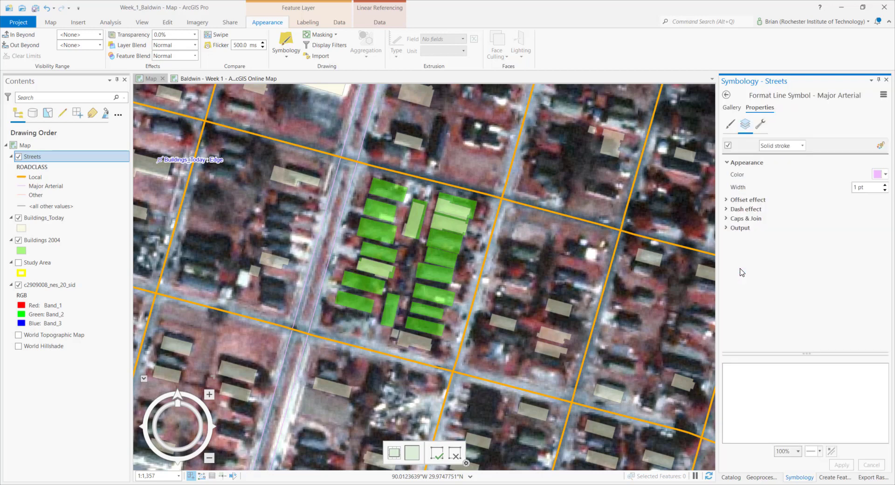
left_click(731, 108)
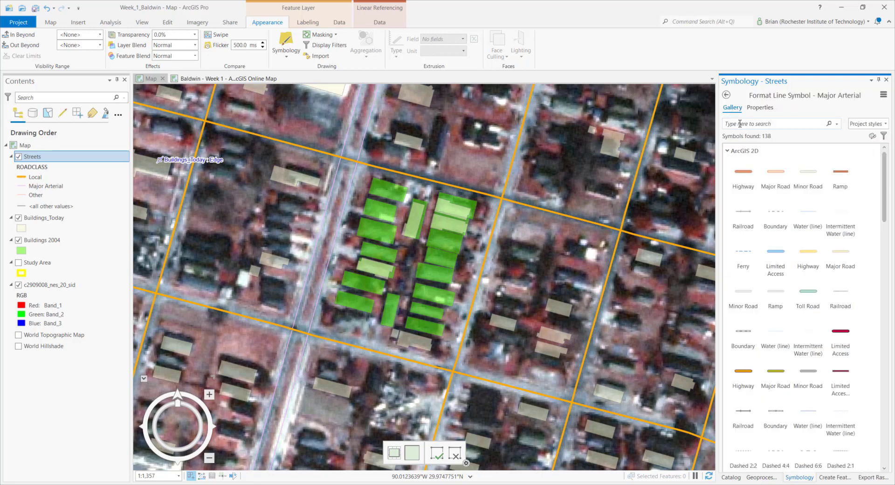
left_click(780, 187)
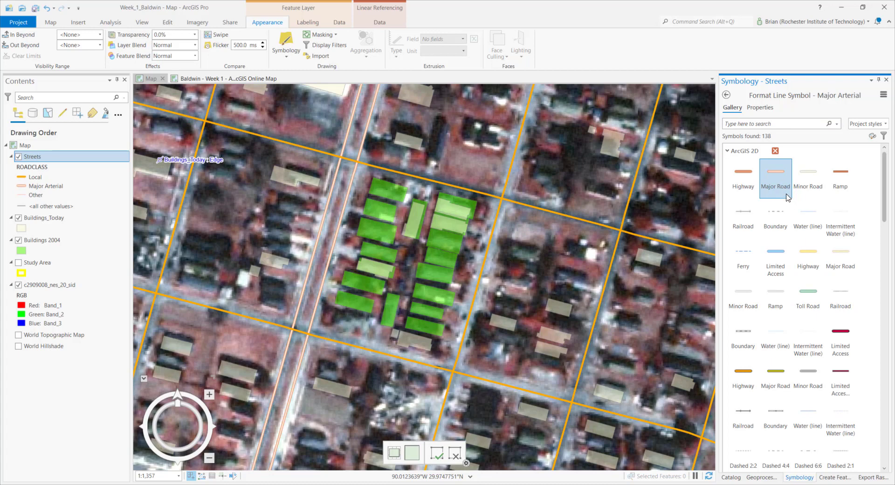
left_click(728, 95)
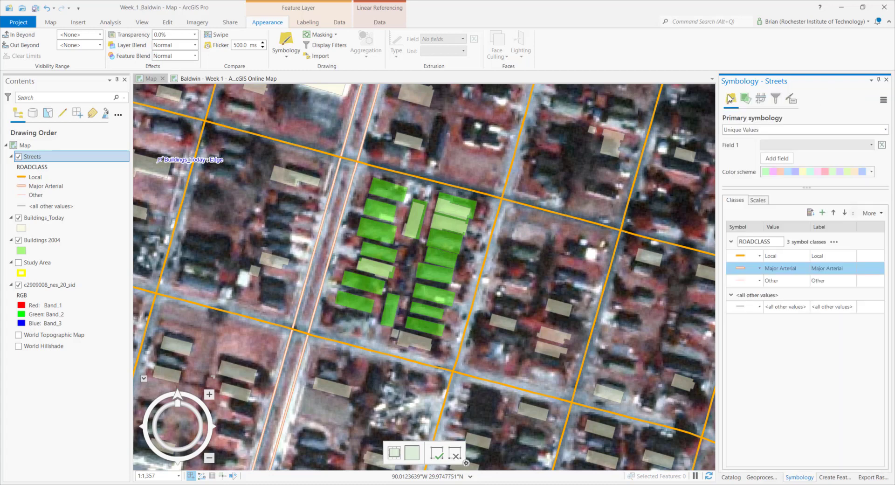
Assign the Minor Road preset line symbol from ArcGIS 2D to the Local street class, return to the class list and save the project.
left_click(740, 259)
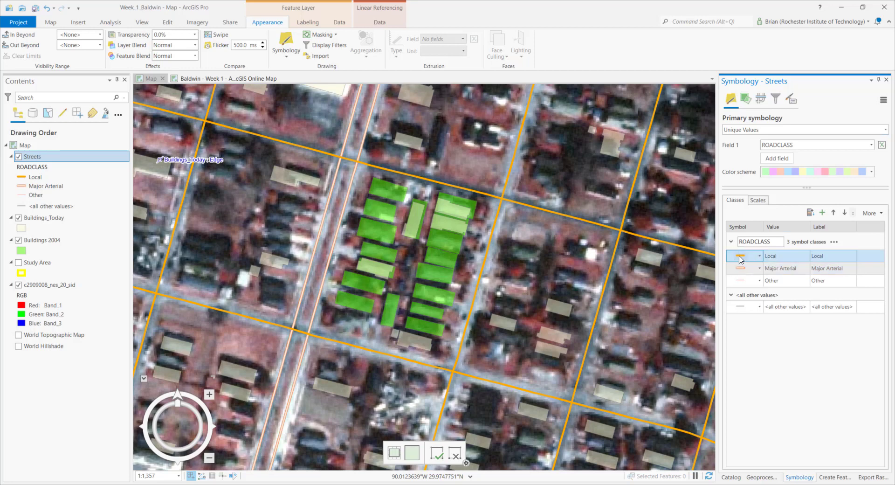
left_click(740, 257)
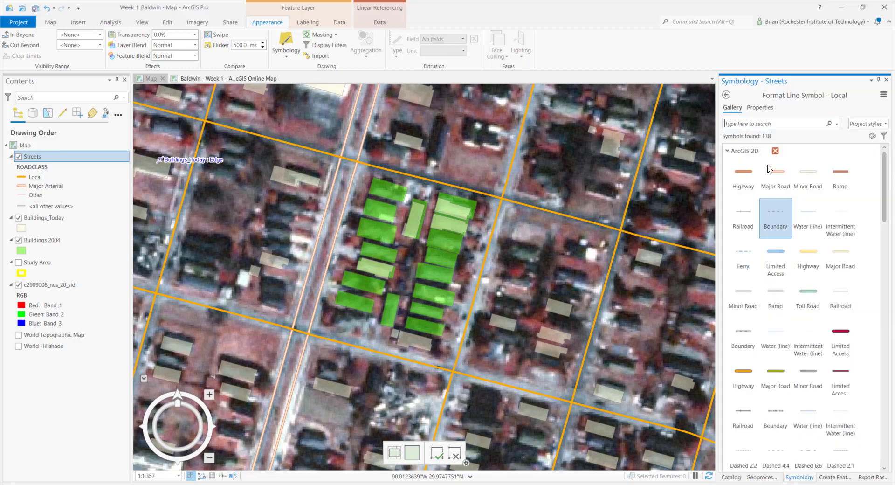
left_click(812, 186)
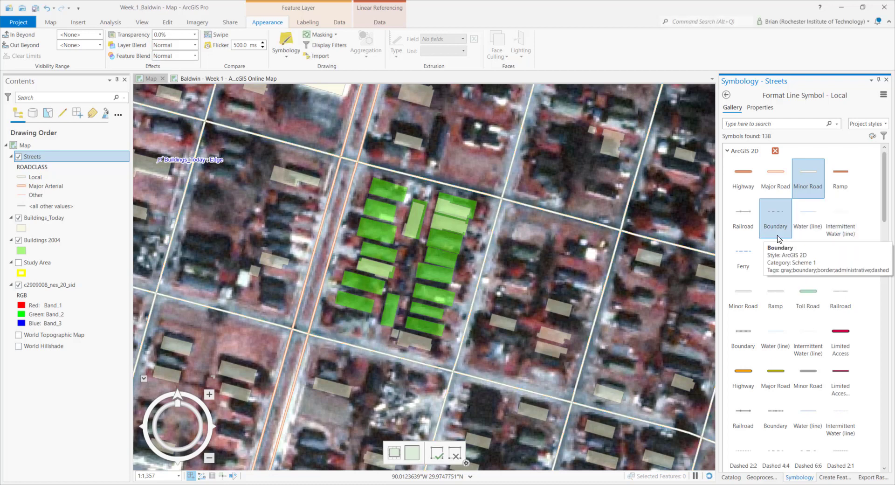
left_click(726, 95)
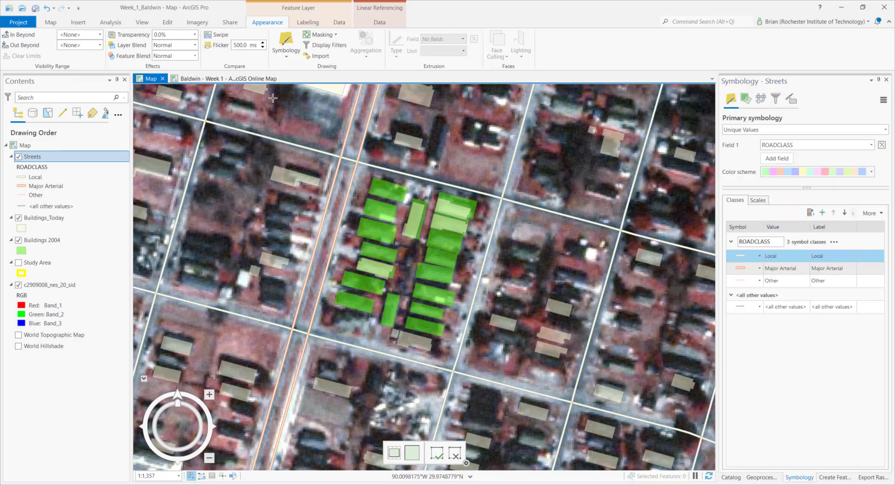
left_click(37, 10)
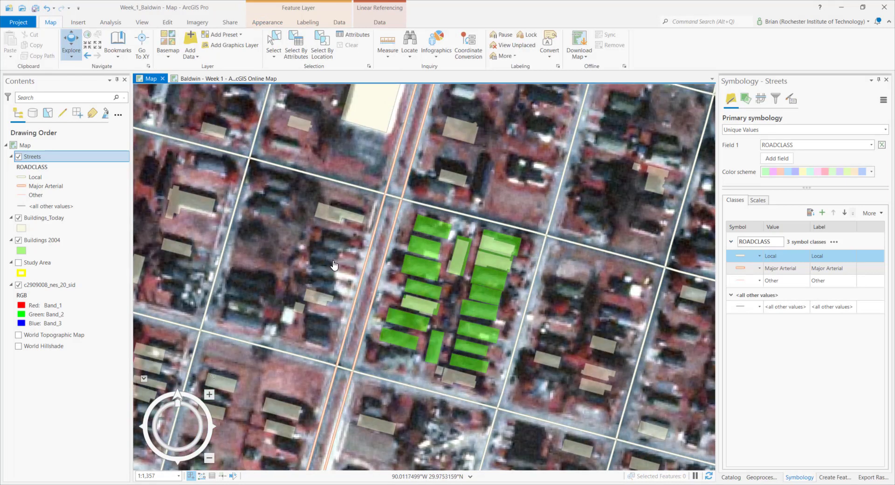
Review the NOLA_L9 geodatabase contents in the Catalog and examine the digitized Buildings 2004 block against the surrounding streets and current buildings.
left_click_drag(342, 240, 341, 244)
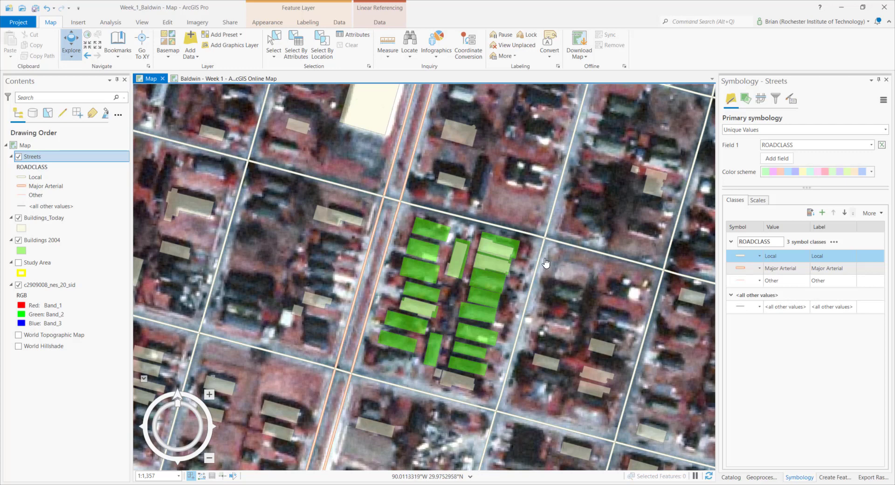
left_click(731, 477)
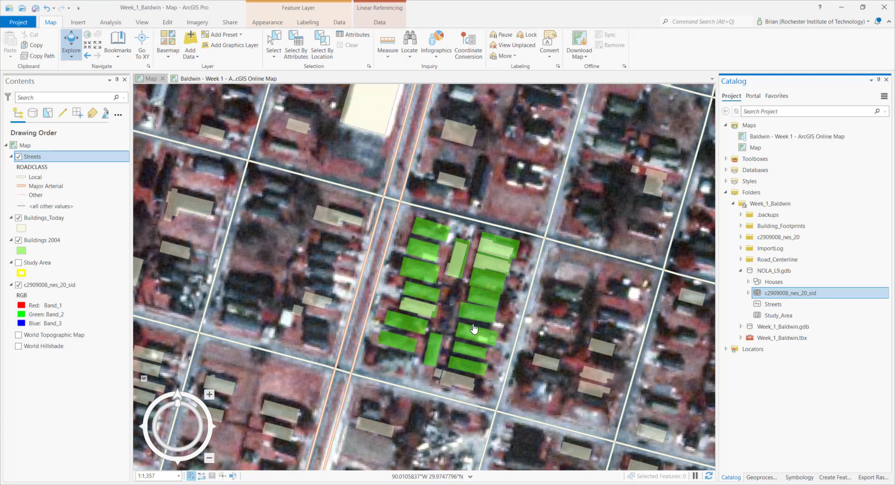
scroll(492, 296, "down", 5)
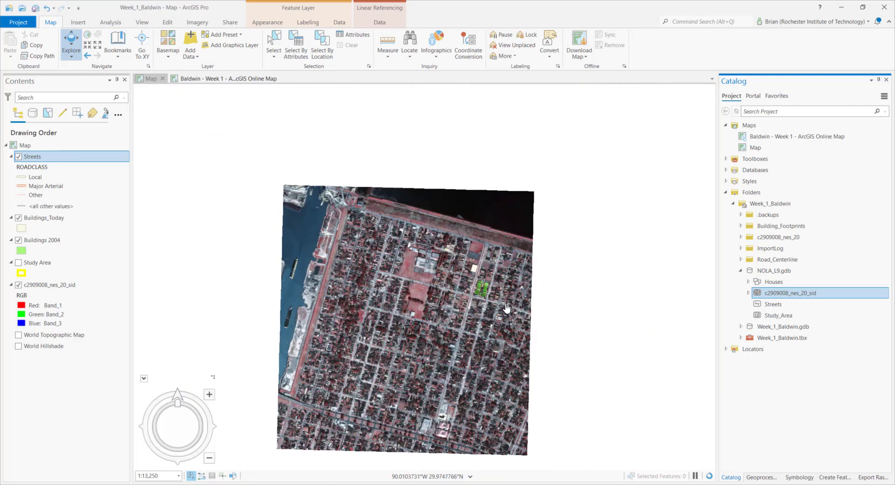
scroll(497, 307, "up", 2)
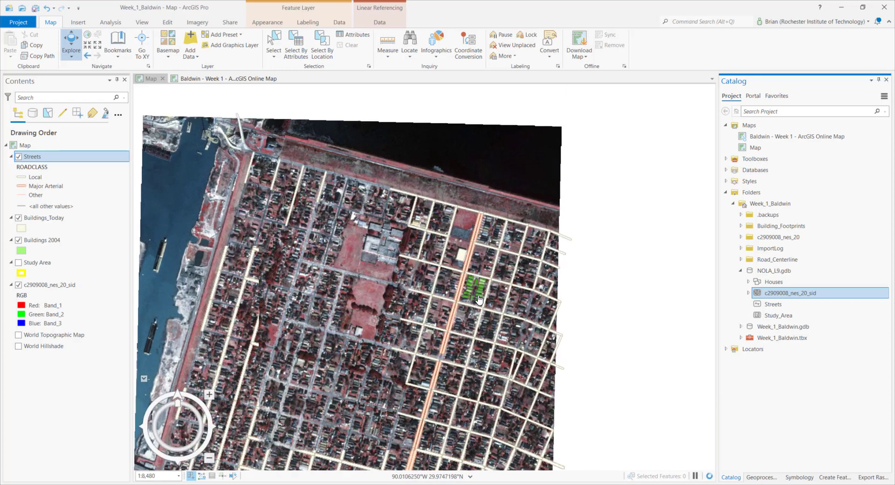
scroll(479, 300, "up", 2)
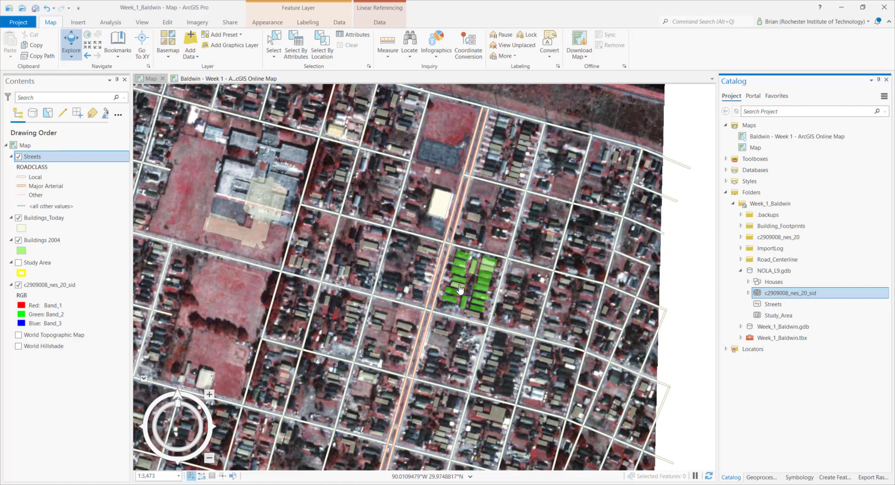
scroll(461, 290, "up", 2)
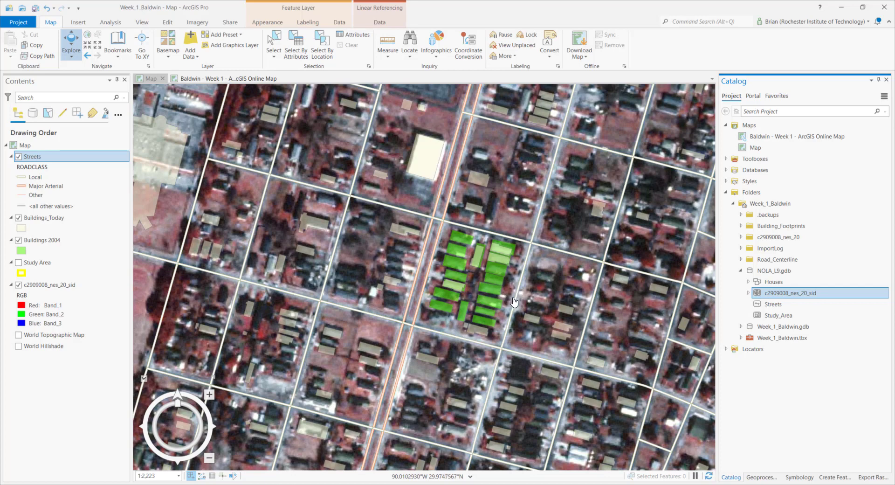
scroll(515, 294, "up", 3)
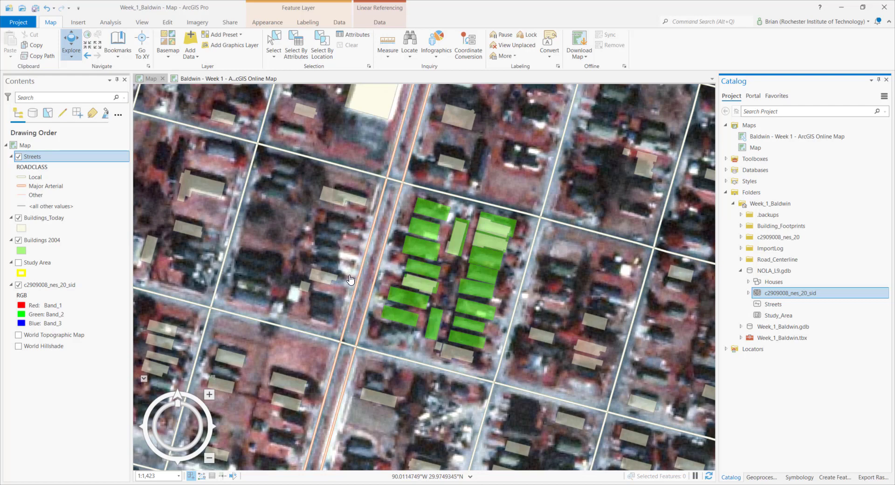
scroll(350, 280, "down", 2)
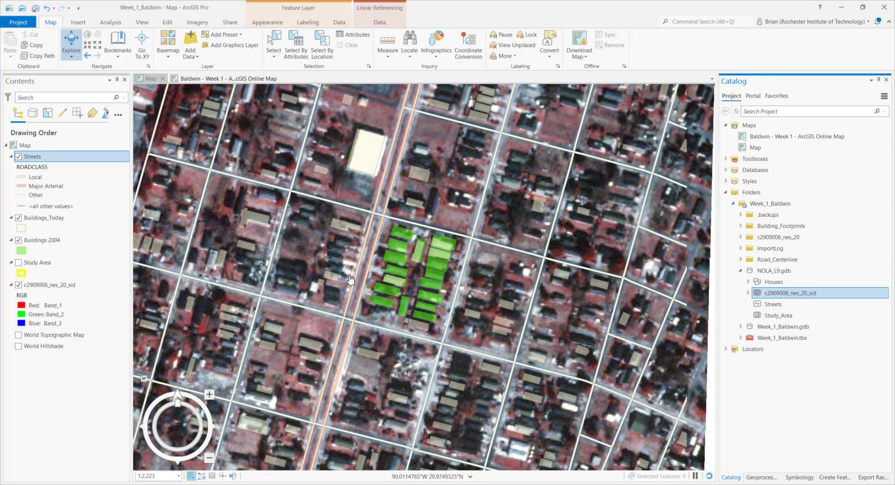